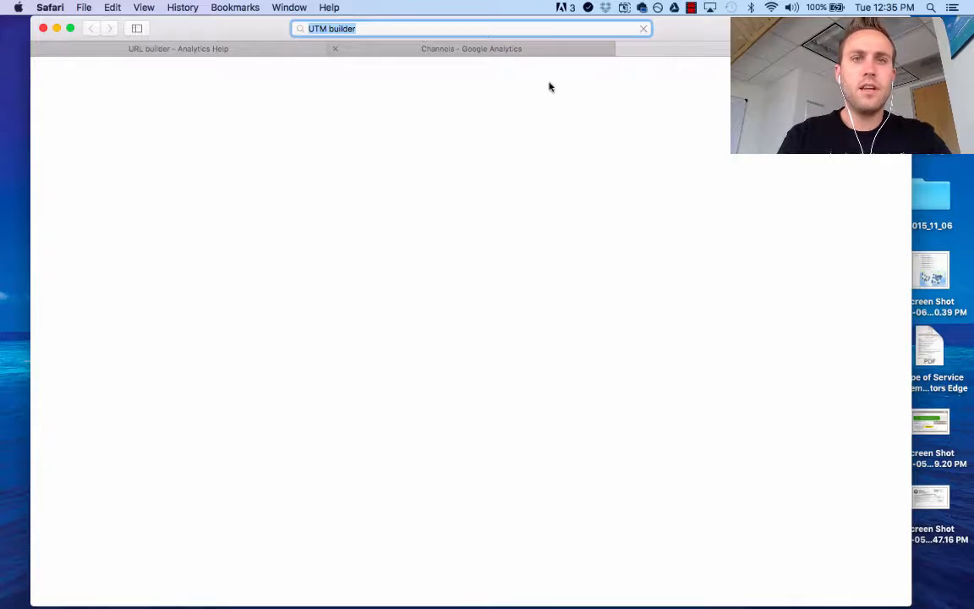
Open the "URL builder - Analytics Help" search result and go to its URL builder form
left_click(234, 181)
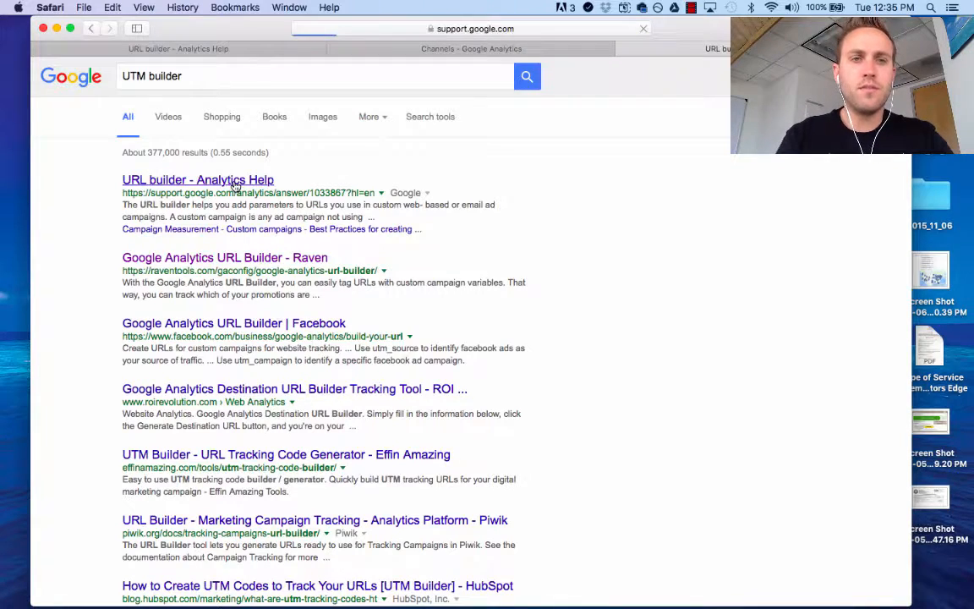
scroll(403, 261, "down", 20)
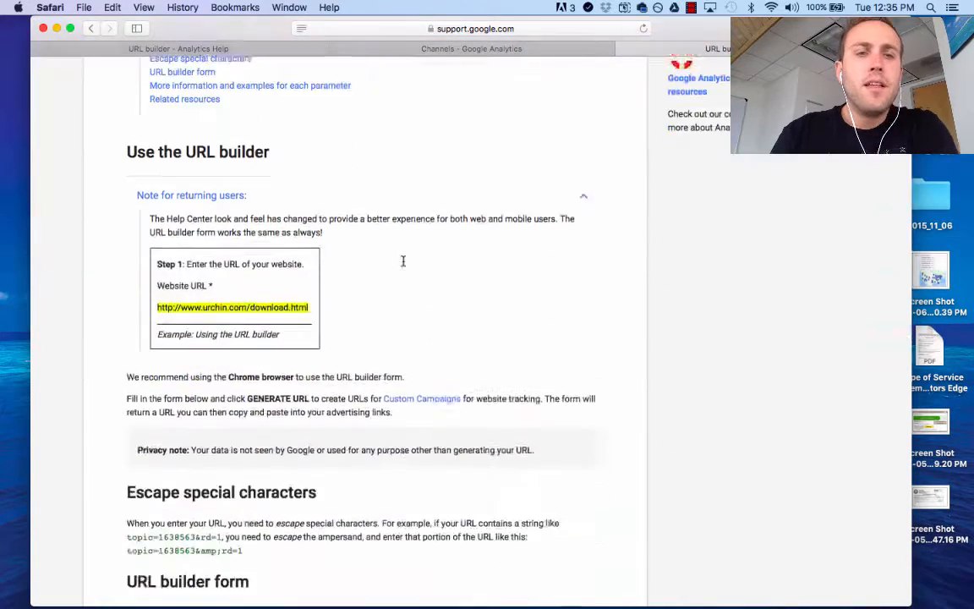
scroll(403, 265, "up", 10)
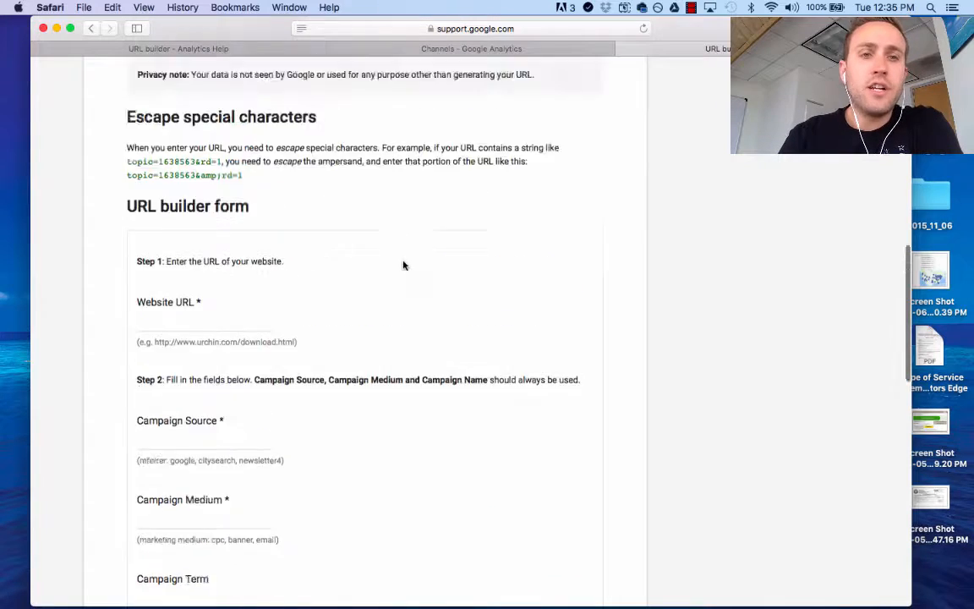
scroll(403, 266, "down", 6)
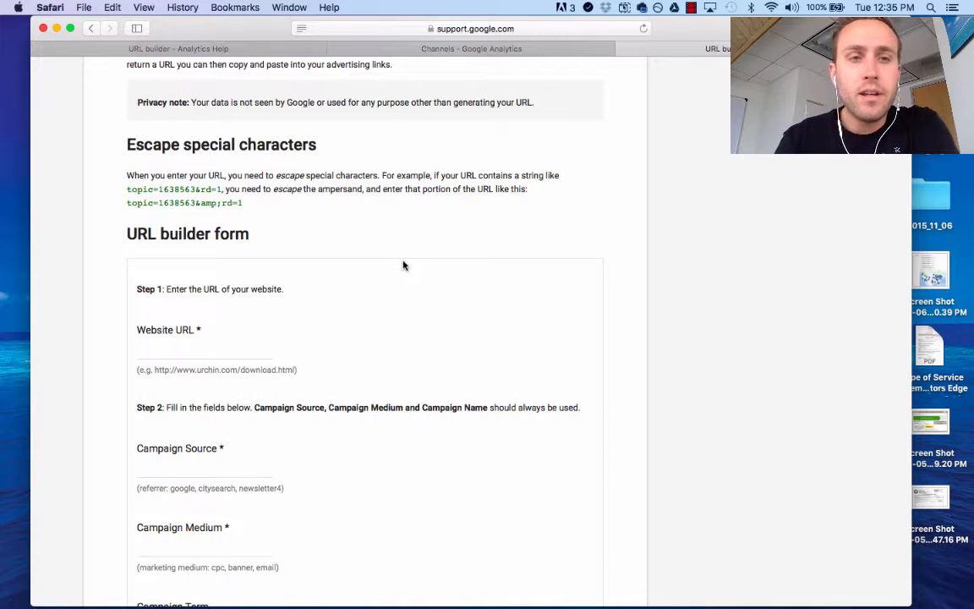
scroll(403, 265, "down", 3)
left_click(247, 267)
scroll(247, 267, "down", 2)
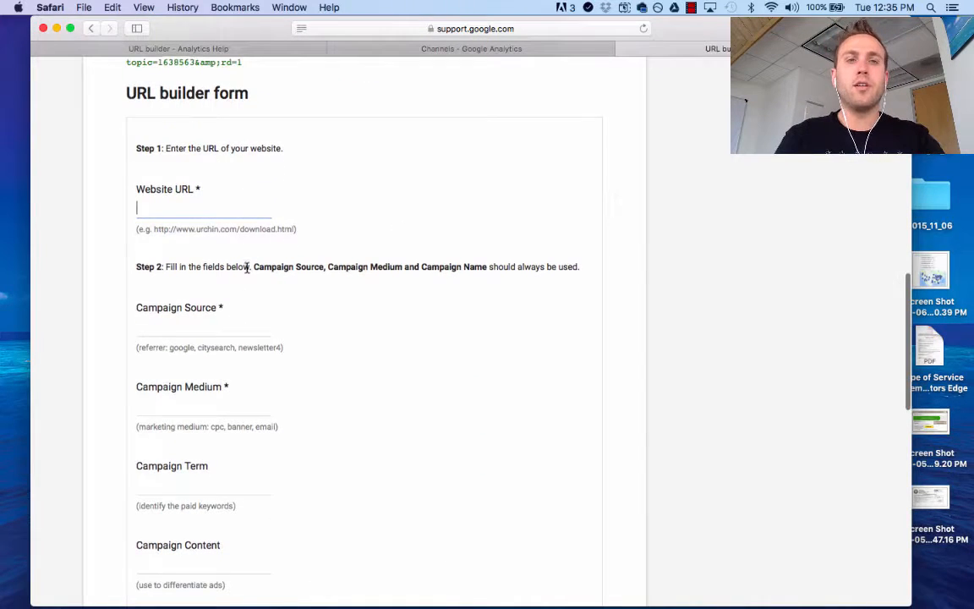
type("www.thin")
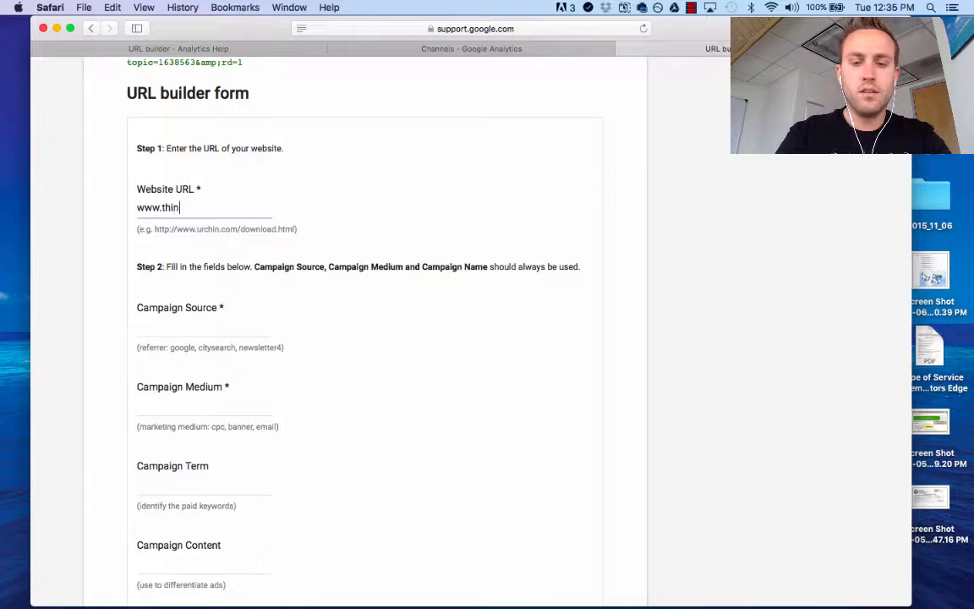
type("kalgorithm.com")
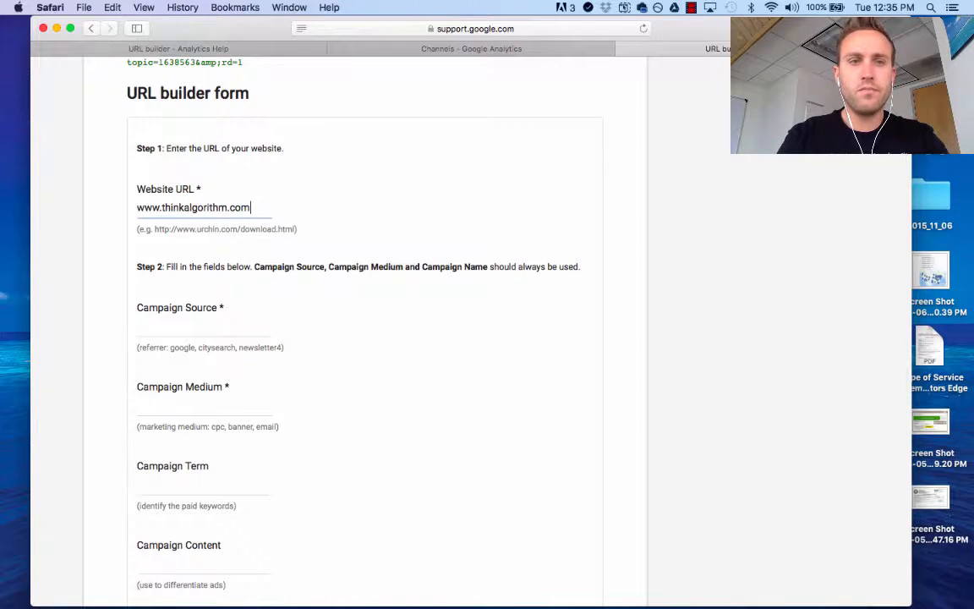
Set the Campaign Source to Facebook in the URL builder form
scroll(241, 212, "down", 1)
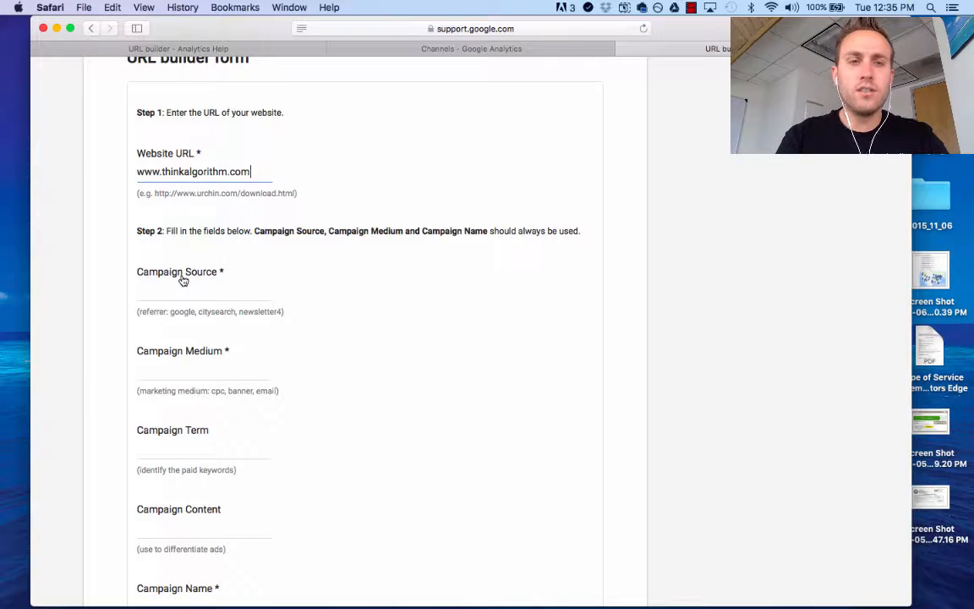
left_click_drag(184, 272, 220, 273)
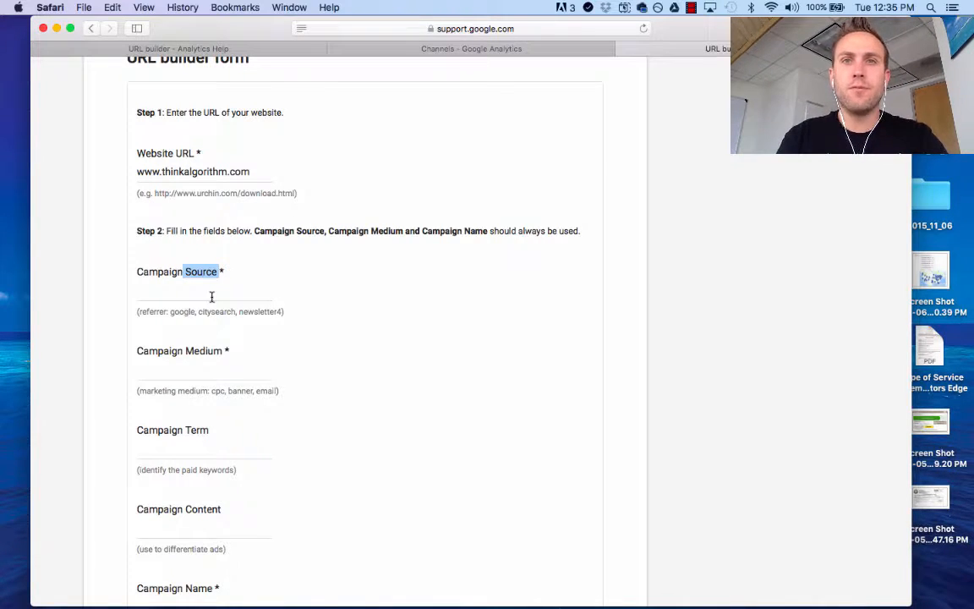
left_click(212, 297)
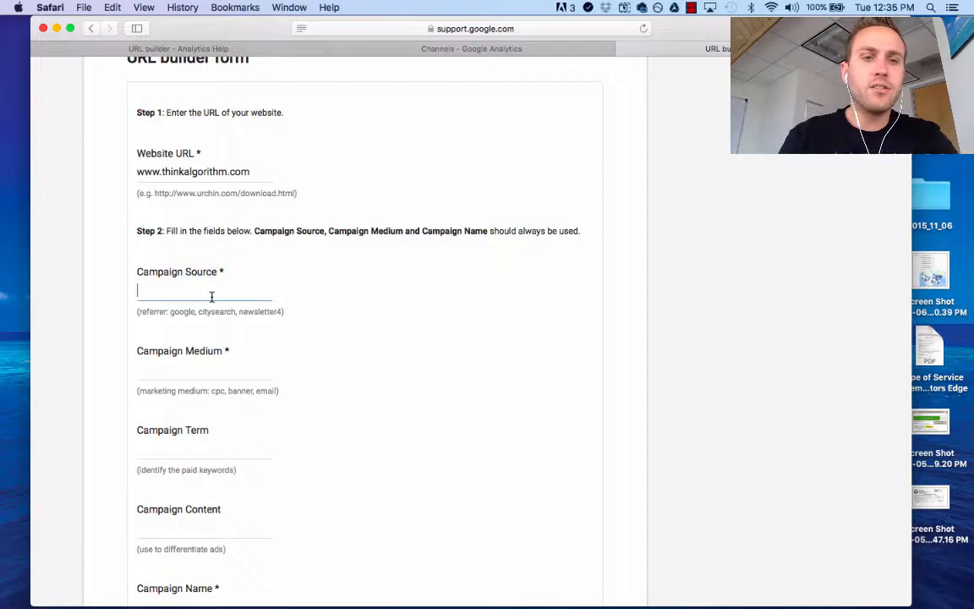
left_click_drag(171, 311, 191, 296)
left_click(191, 296)
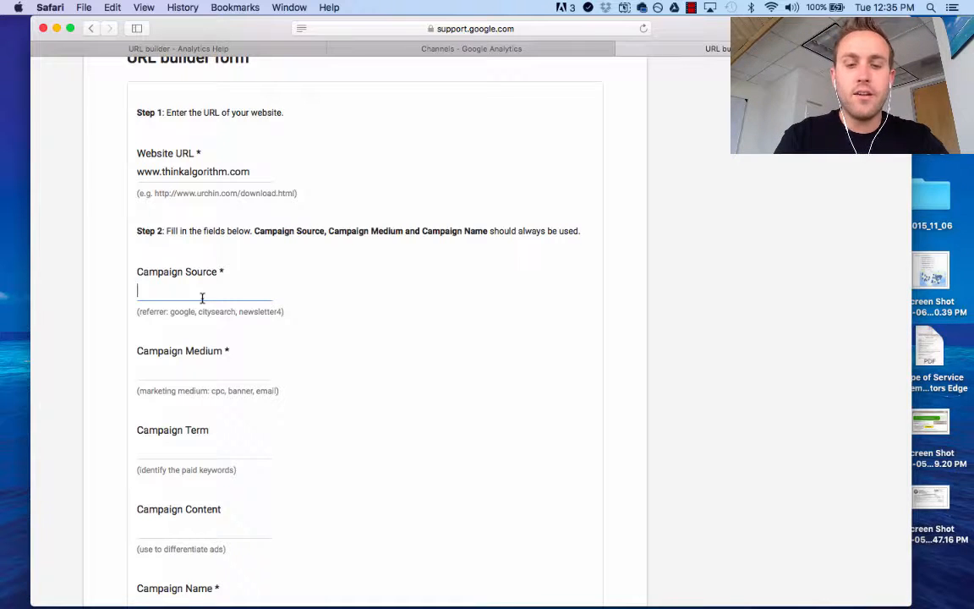
type("Fabe")
key("BackSpace")
key("BackSpace")
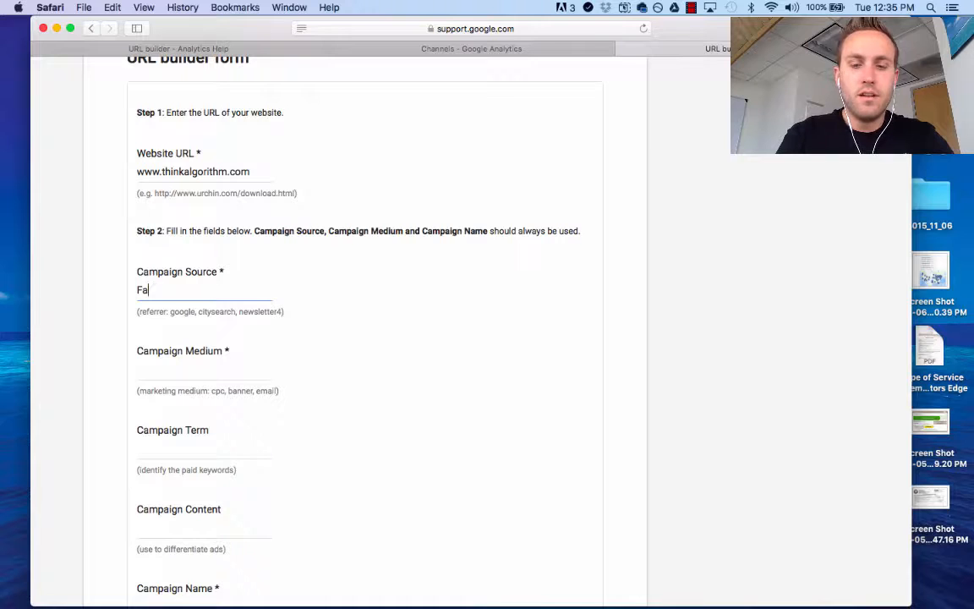
type("cebook")
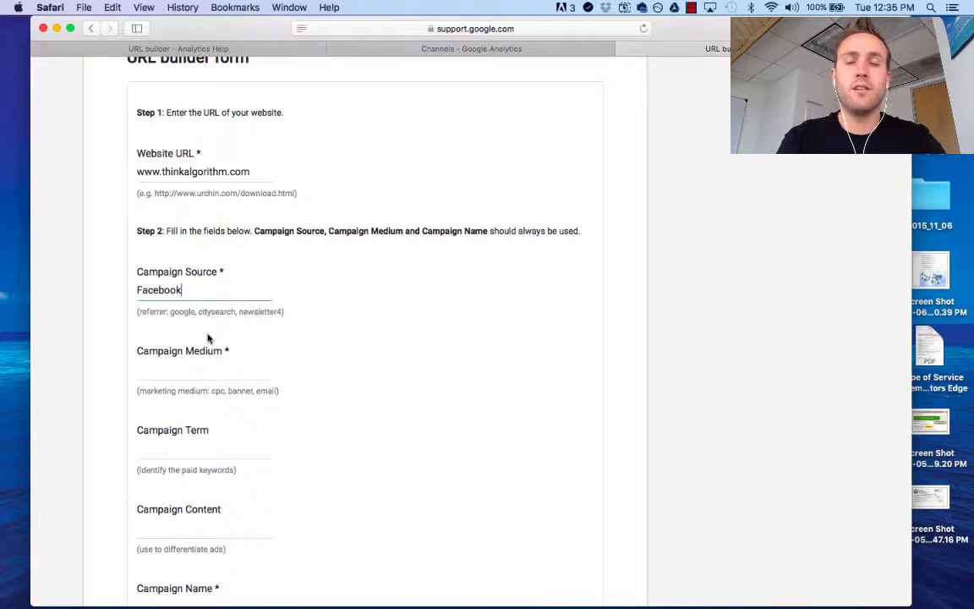
Set the Campaign Medium to FB_EventPage_Workshop in the URL builder form
scroll(209, 336, "down", 3)
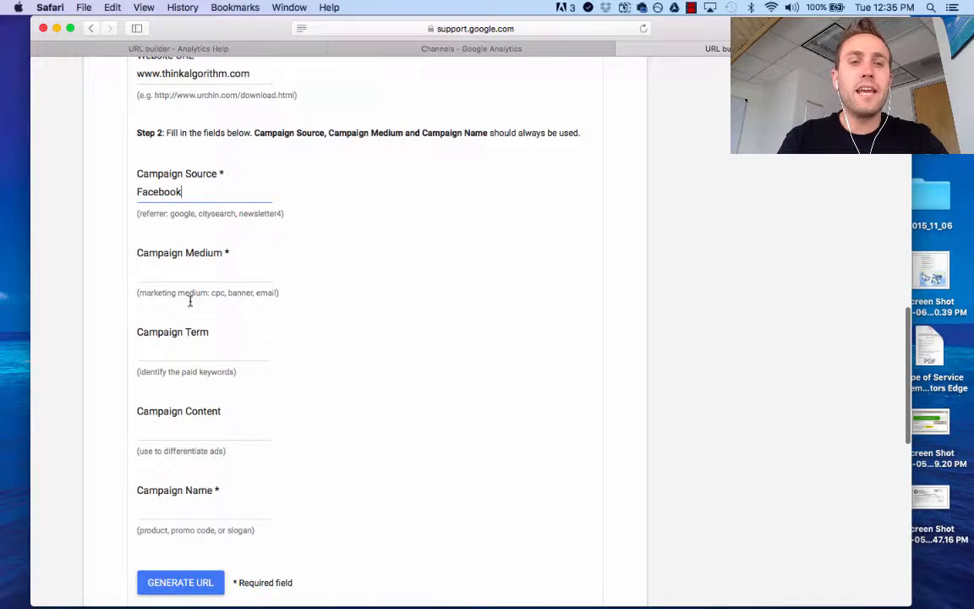
left_click(213, 276)
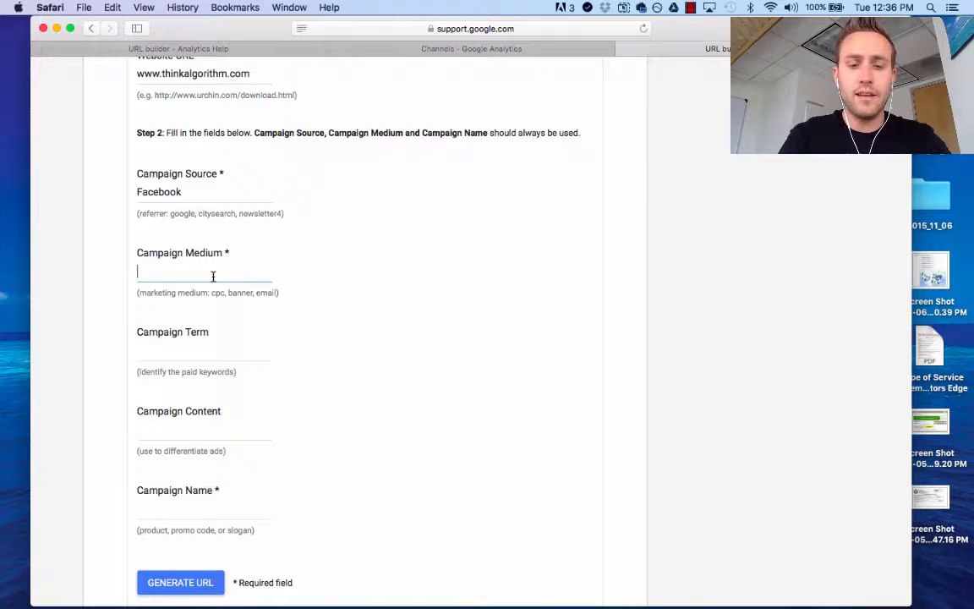
type("FB_")
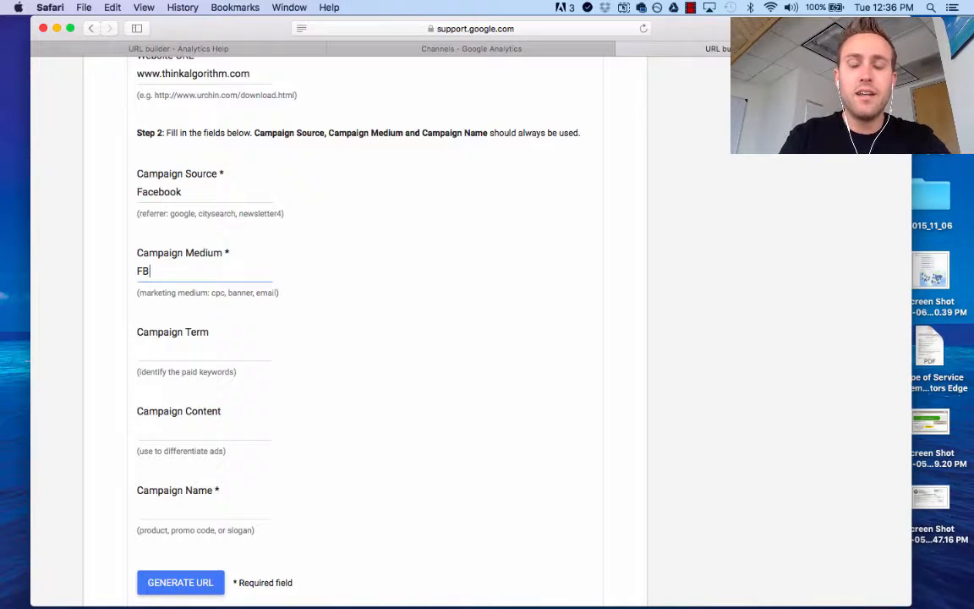
type("-")
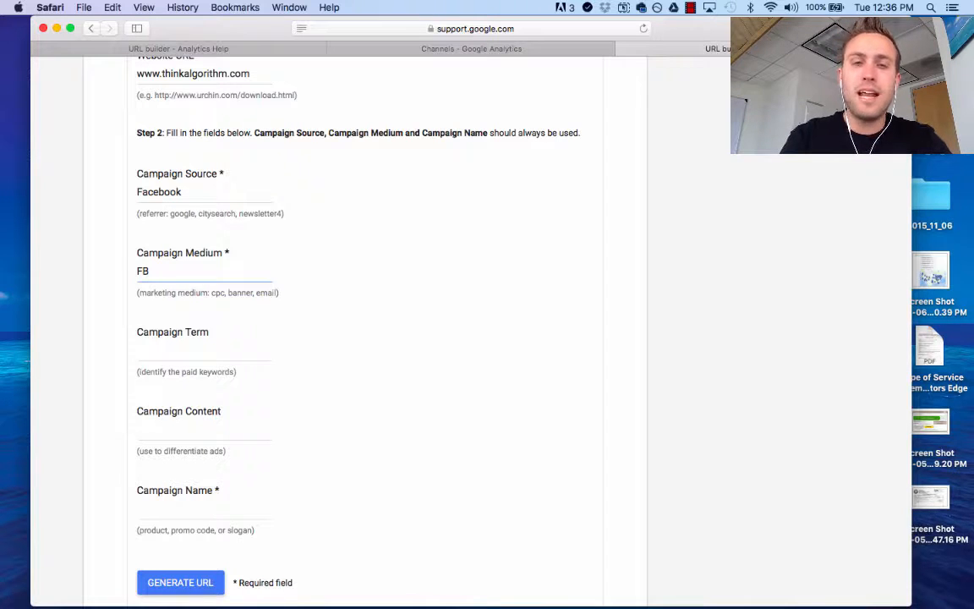
type("_")
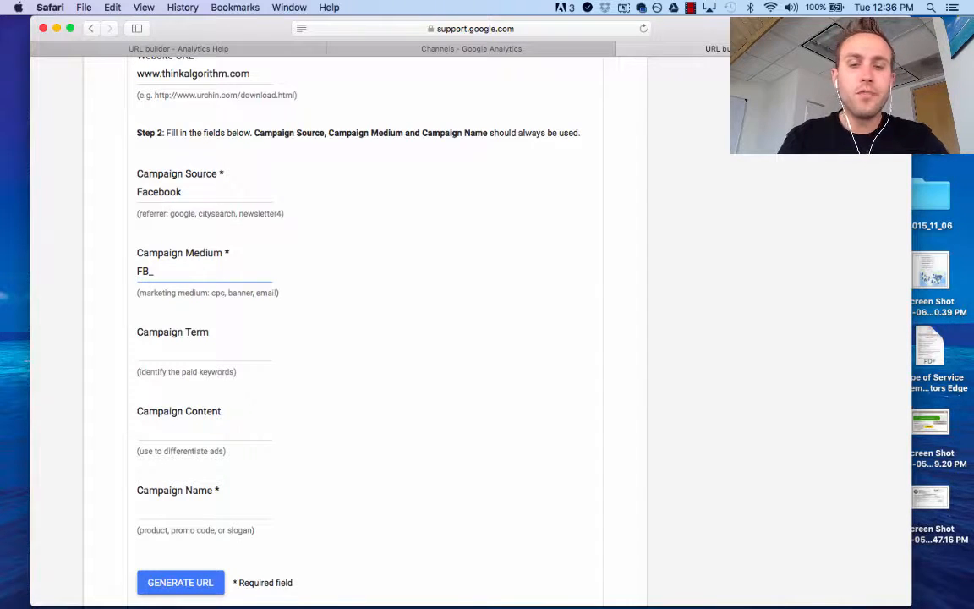
type("EventPage")
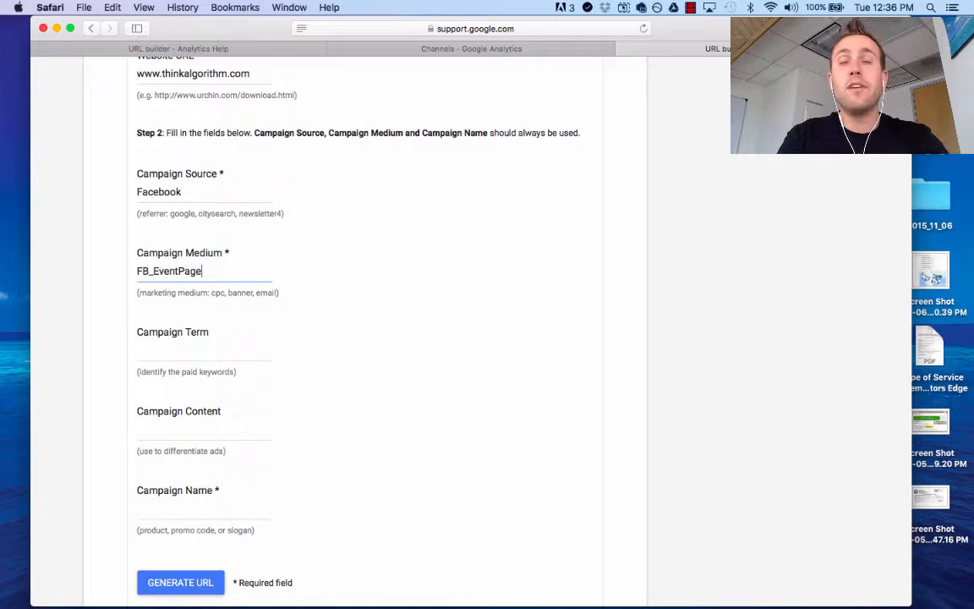
type("_")
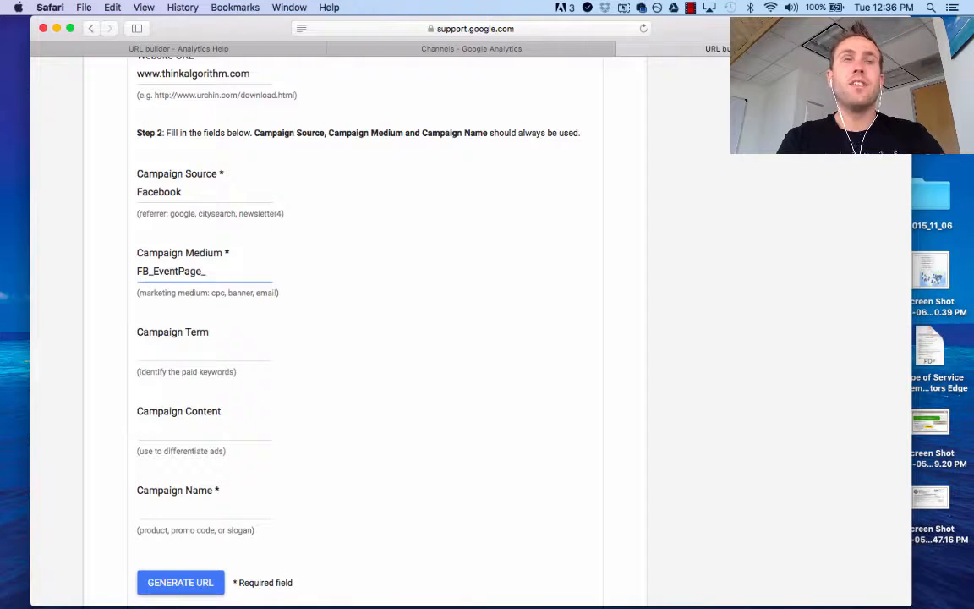
type("Workshop")
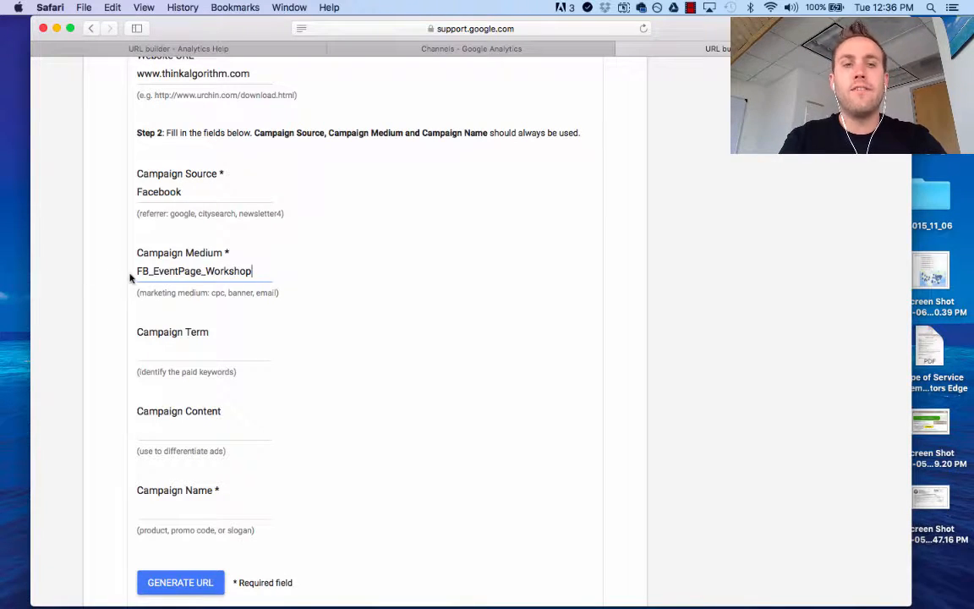
left_click_drag(256, 269, 136, 271)
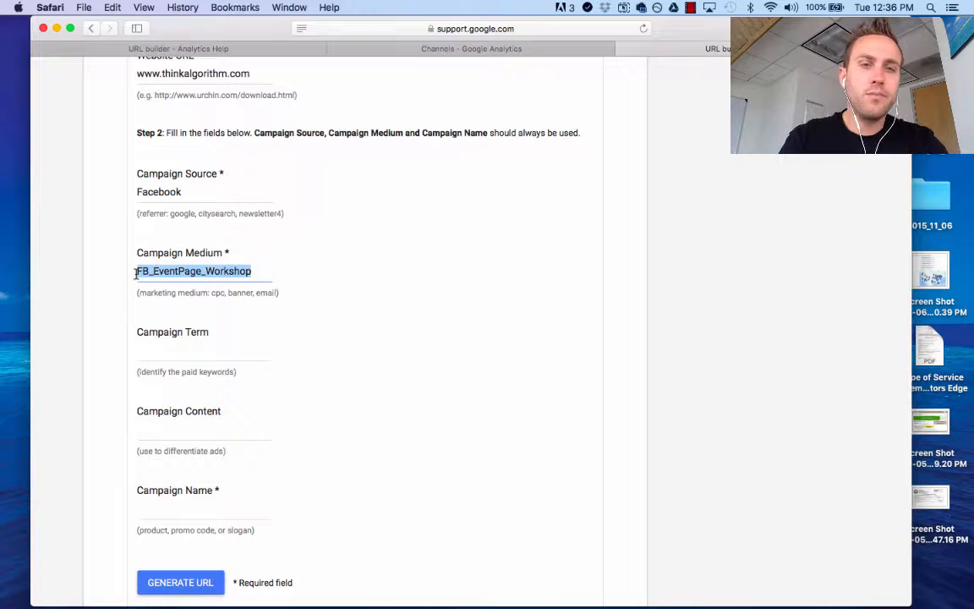
Set the required Campaign Name to Buy_Button_FB_Event, leaving Campaign Term and Campaign Content empty
scroll(155, 272, "down", 2)
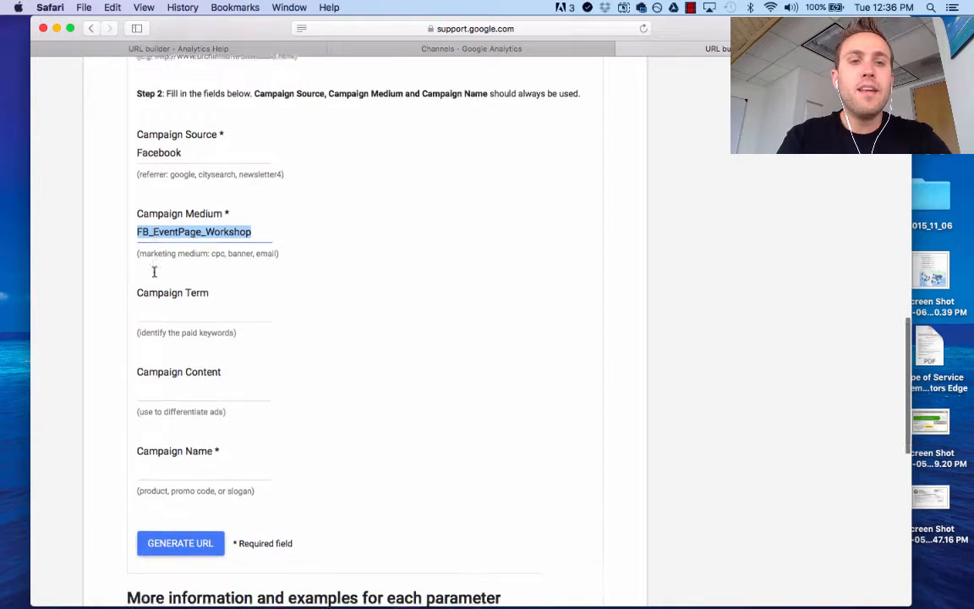
left_click_drag(221, 192, 230, 186)
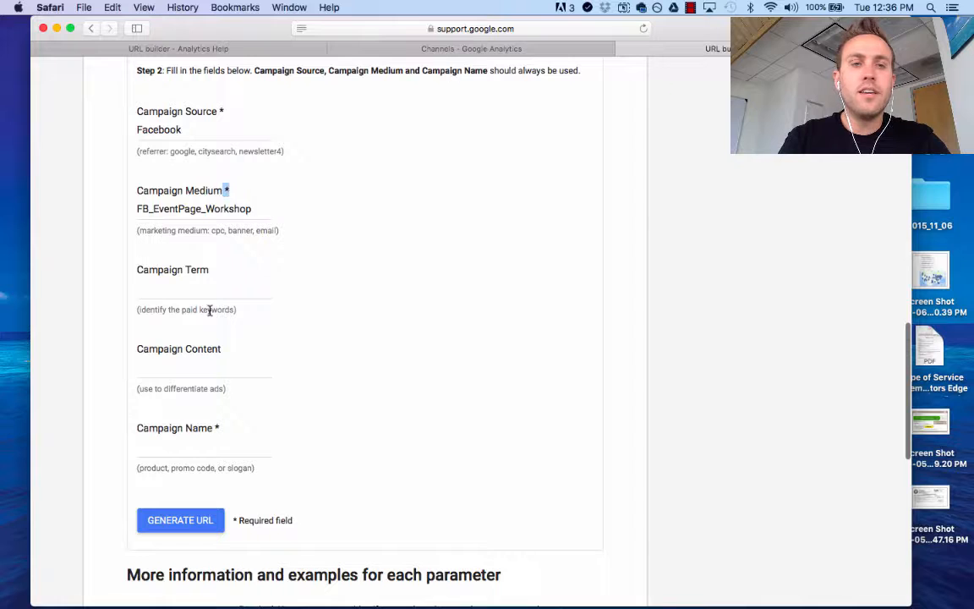
left_click_drag(219, 428, 213, 428)
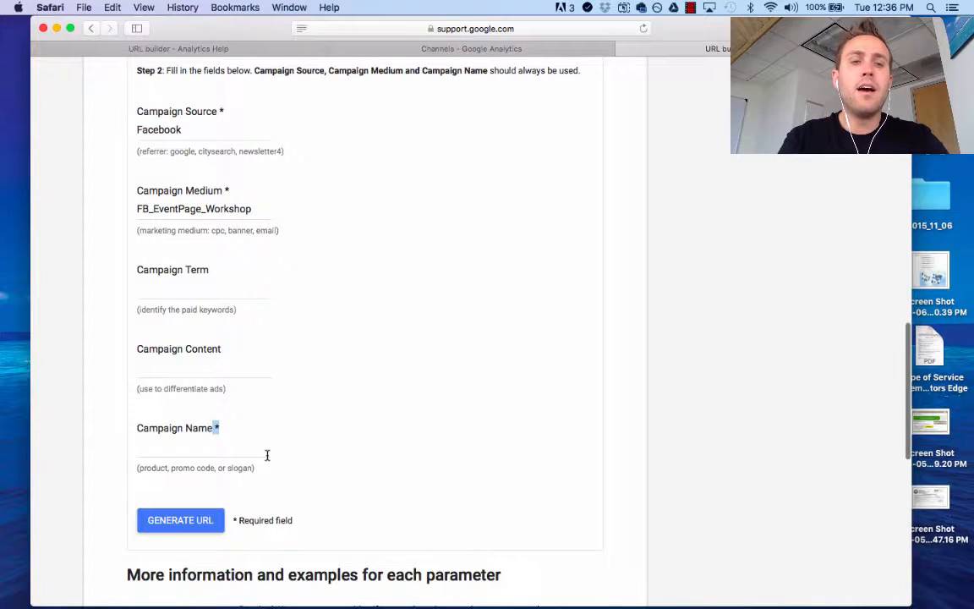
scroll(267, 455, "down", 1)
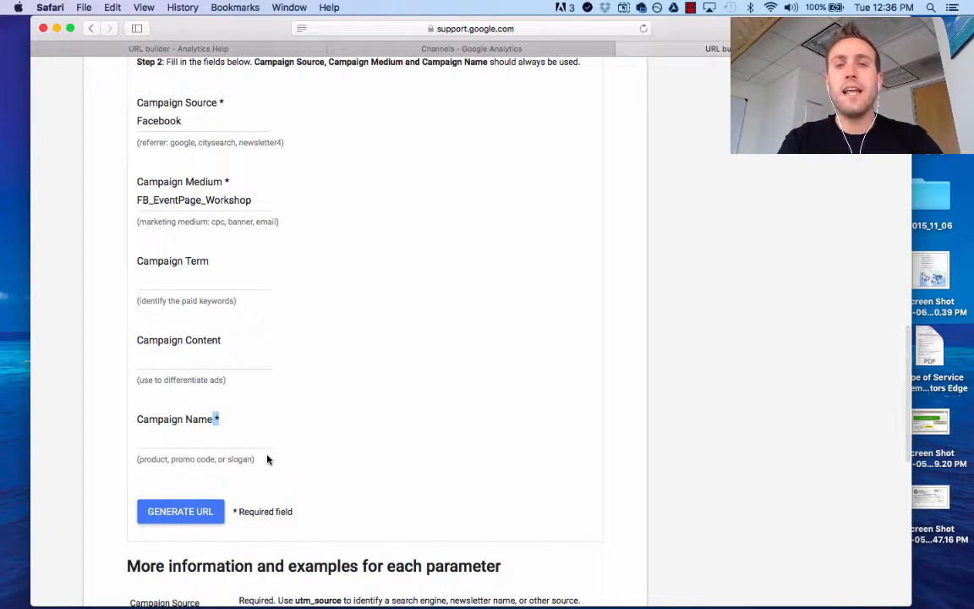
left_click(191, 439)
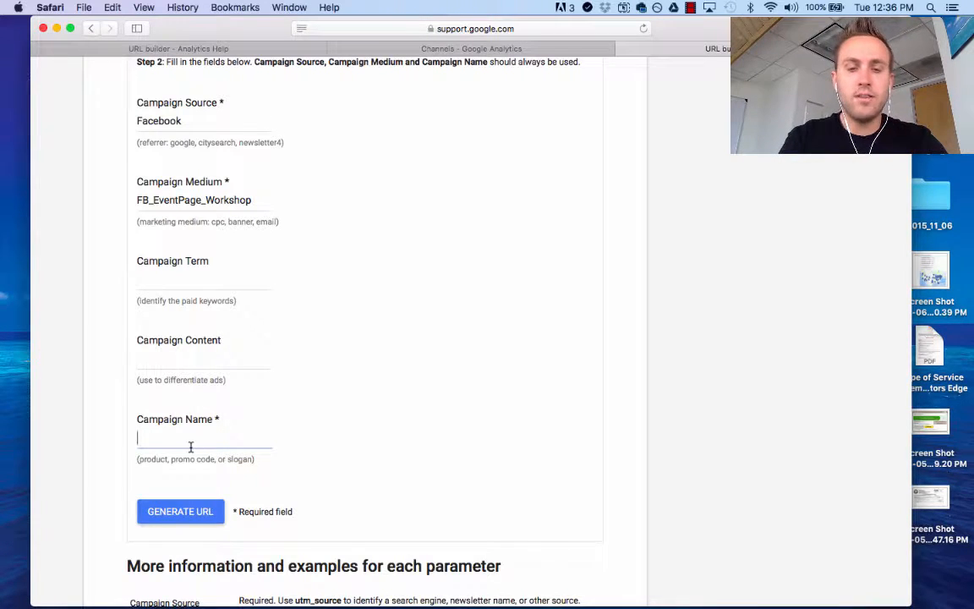
type("Buy_B")
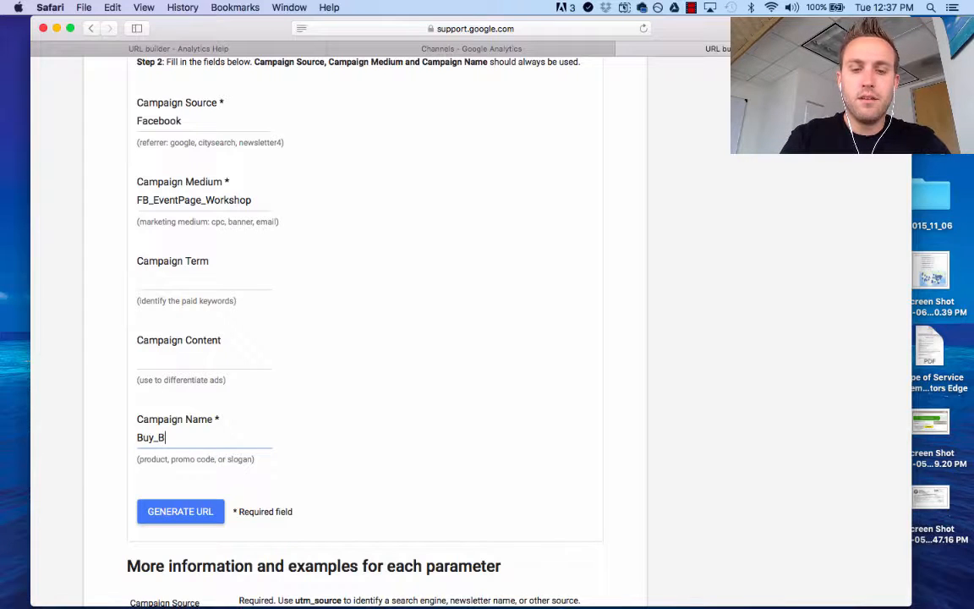
type("utton")
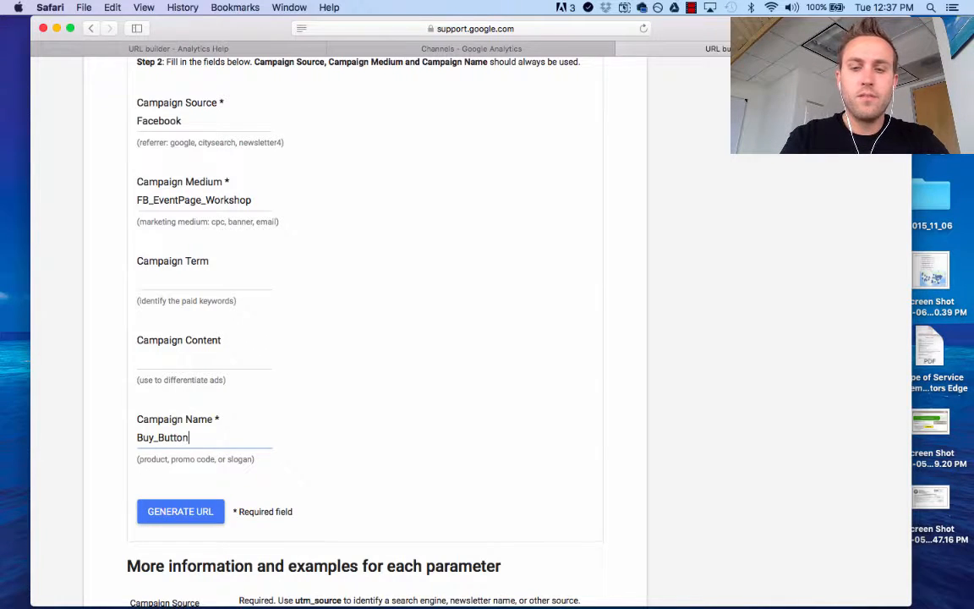
type("_FB")
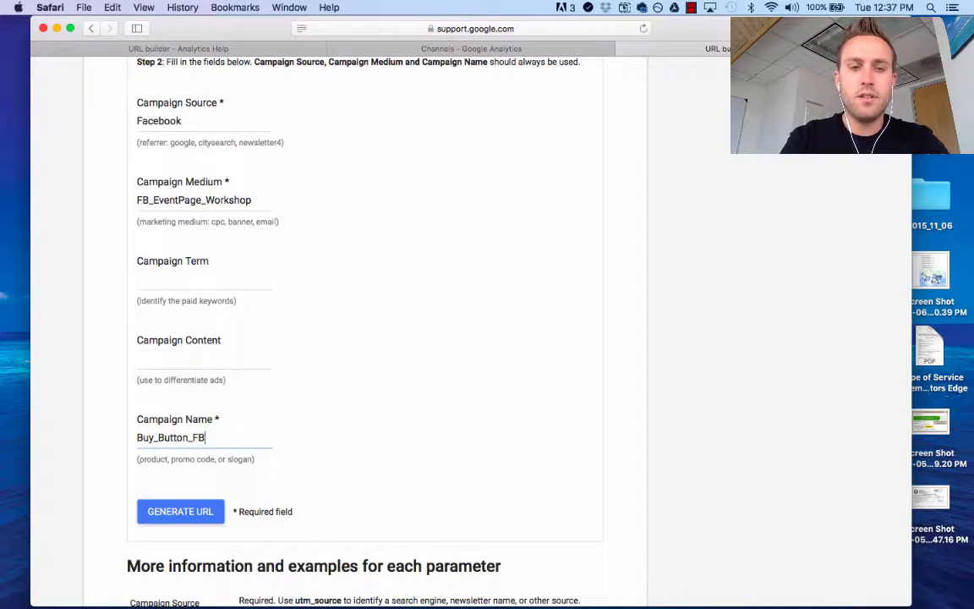
type("_Event")
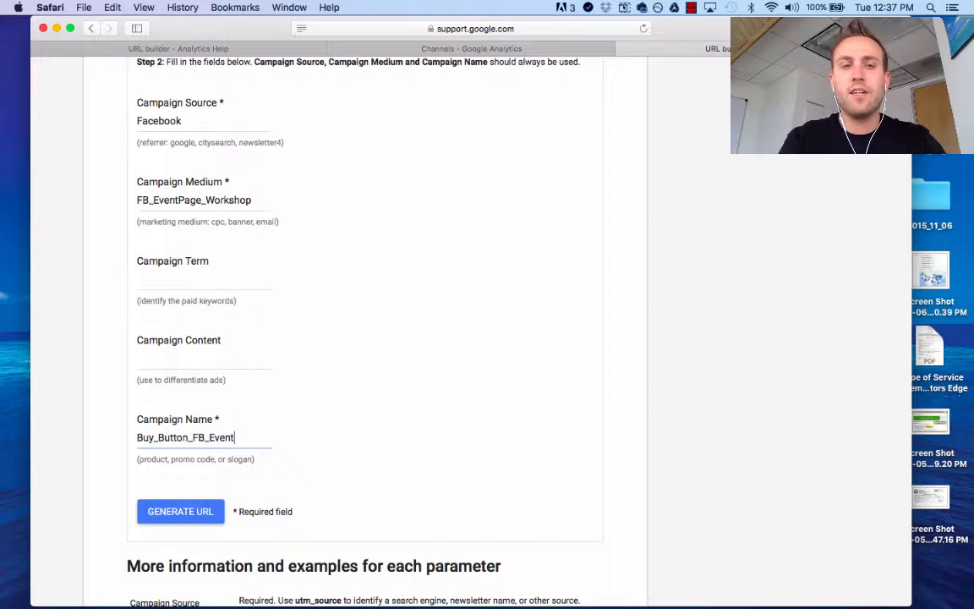
left_click_drag(243, 441, 104, 438)
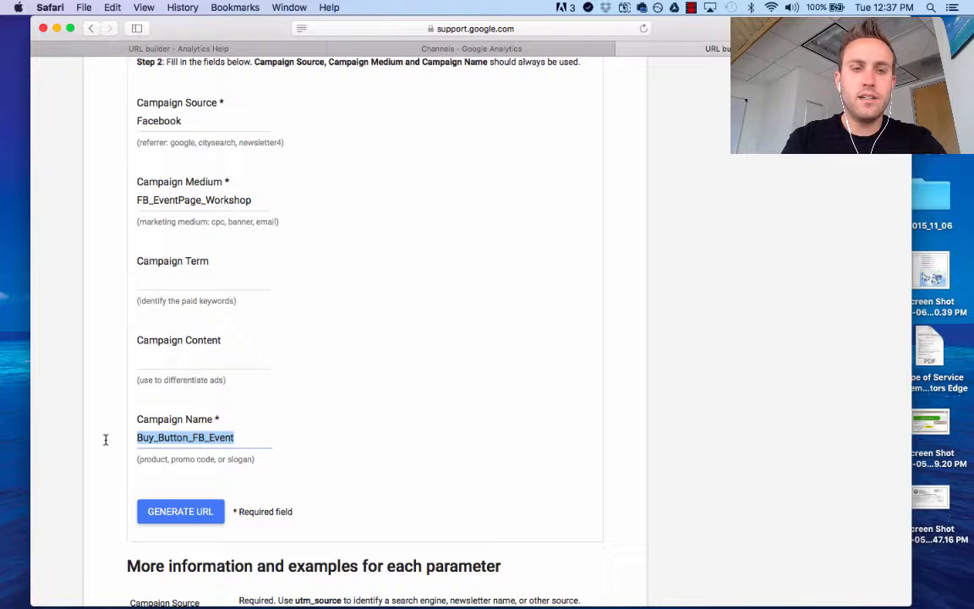
left_click_drag(217, 429, 225, 438)
left_click(225, 438)
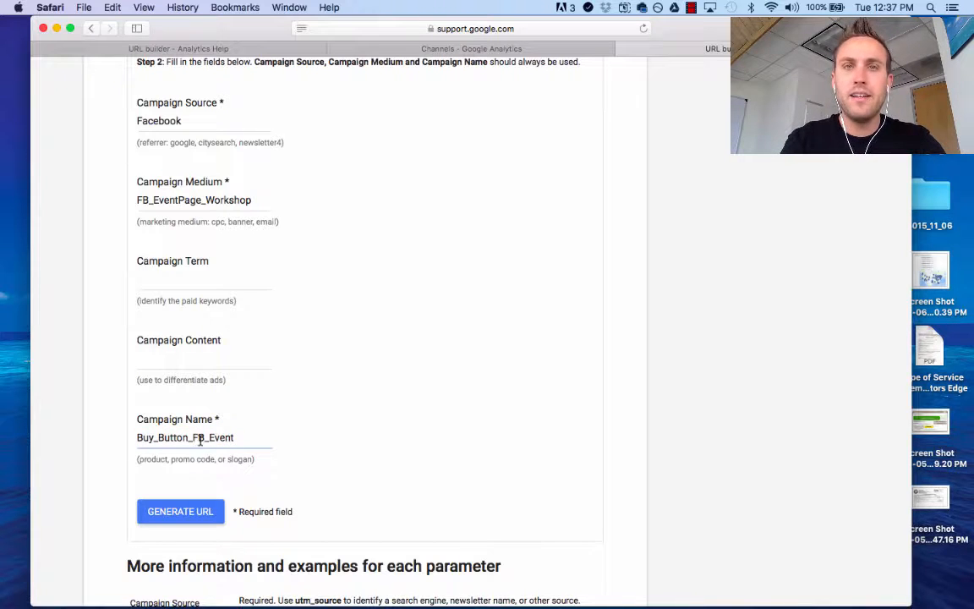
left_click_drag(227, 438, 122, 438)
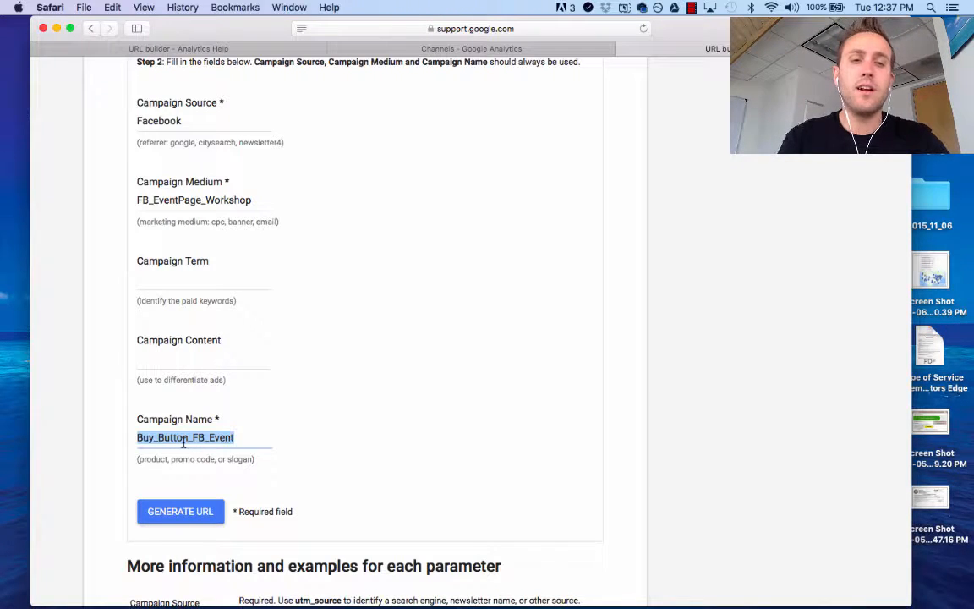
left_click(229, 441)
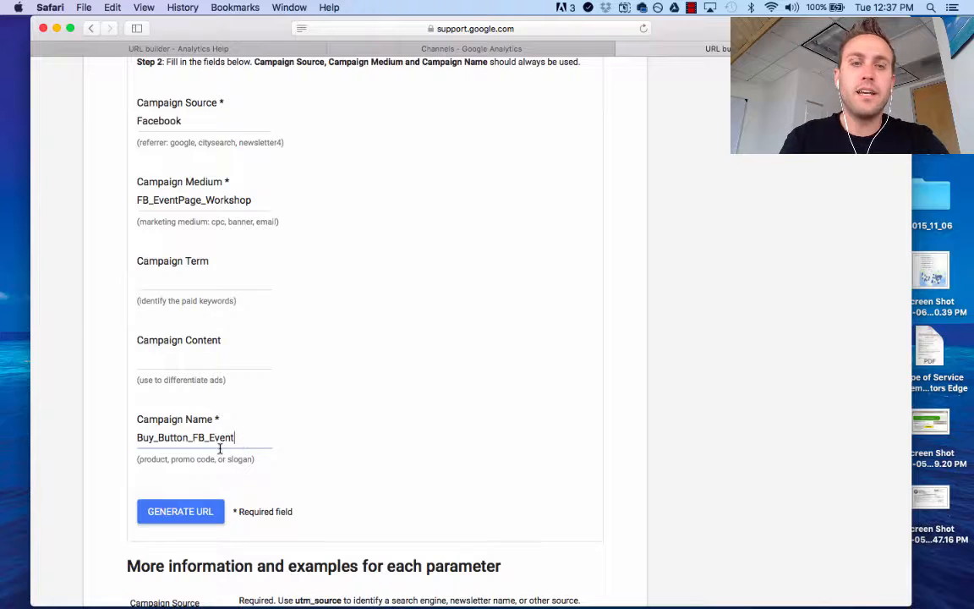
Try Ad1 as the Campaign Content value in the URL builder form, and clear the field again
scroll(205, 453, "down", 2)
scroll(203, 449, "up", 2)
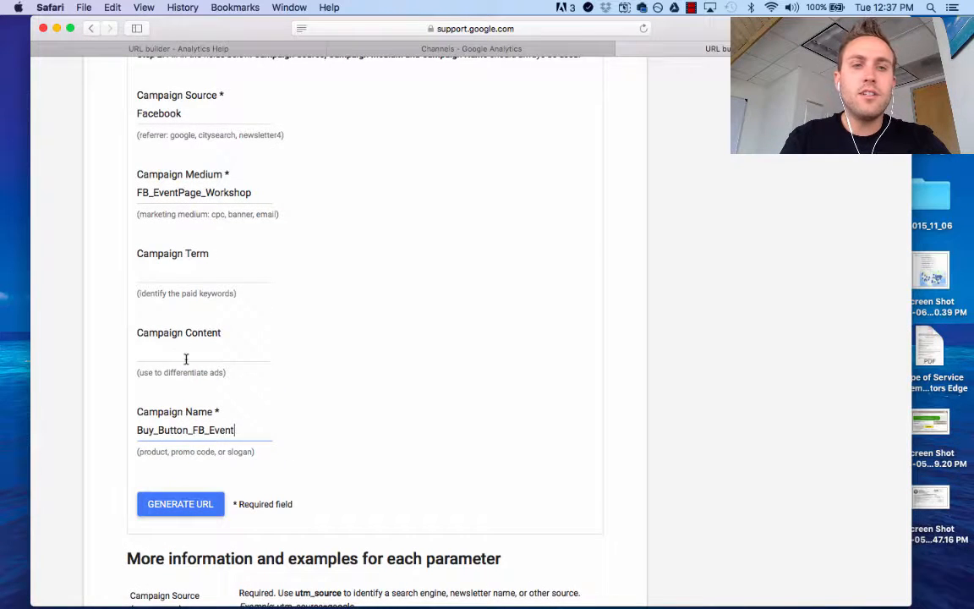
left_click(177, 275)
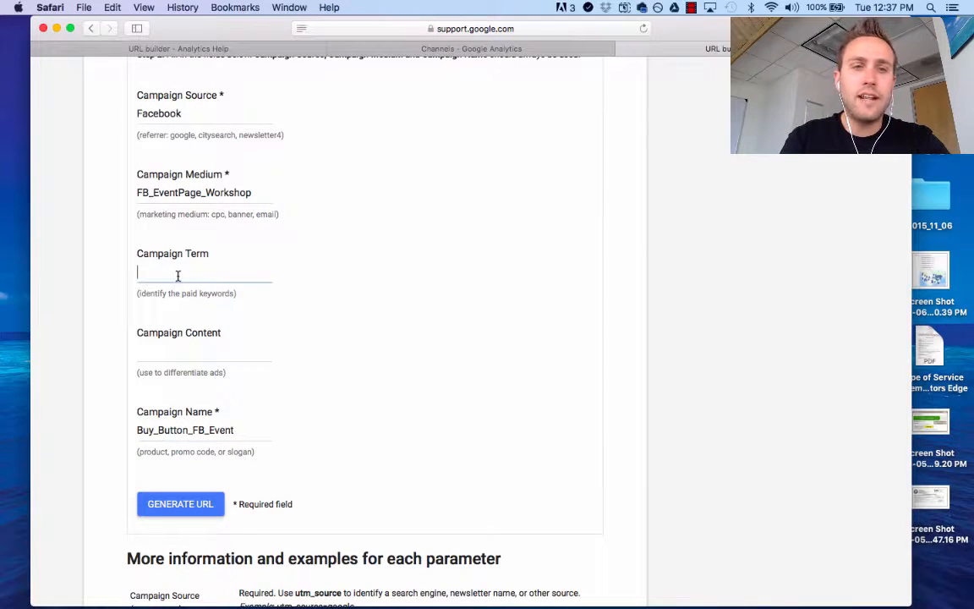
left_click(183, 350)
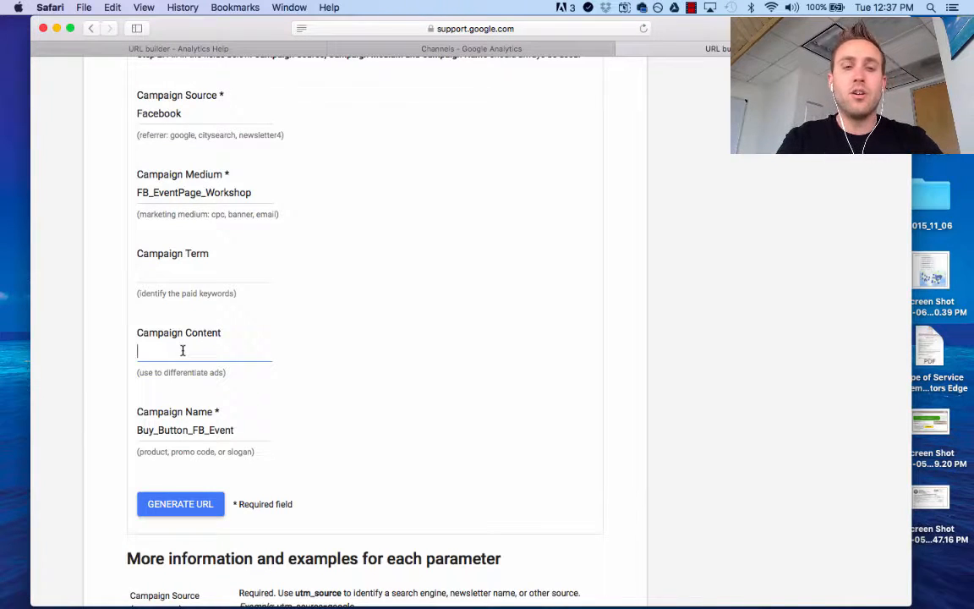
type("Ad1")
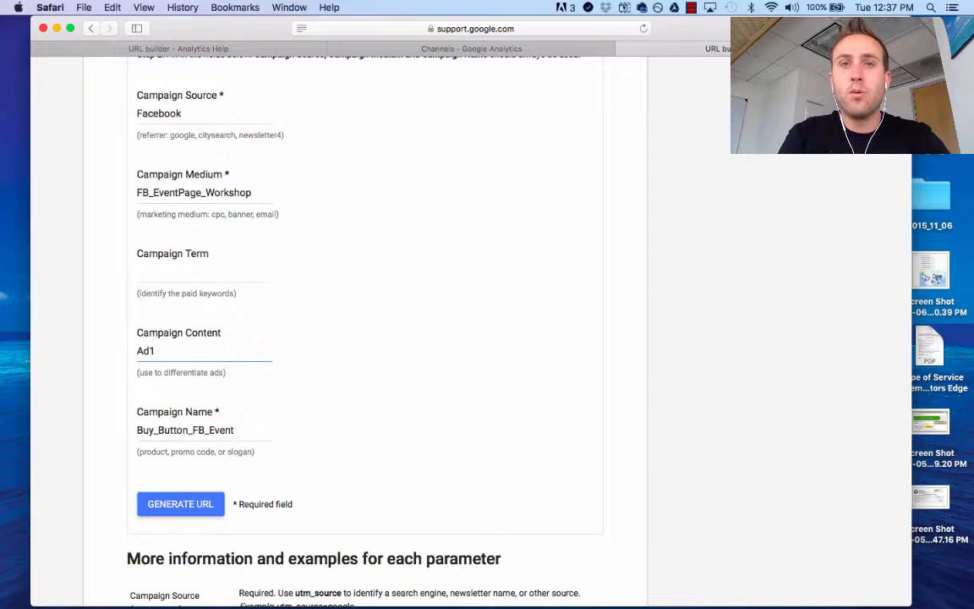
key("BackSpace")
key("BackSpace")
key("BackSpace")
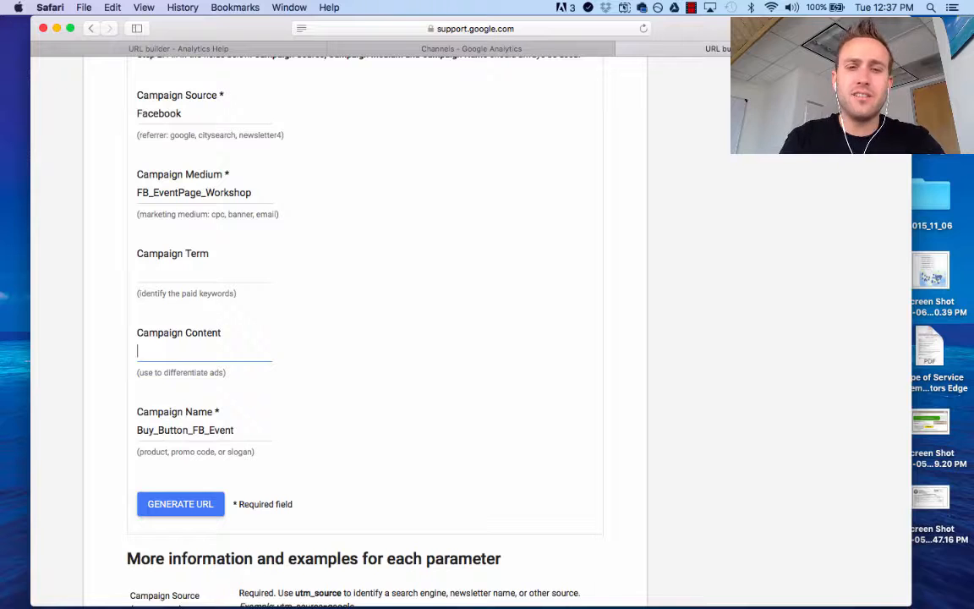
Generate the tagged campaign URL from the completed URL builder form
left_click(208, 420)
scroll(192, 387, "up", 2)
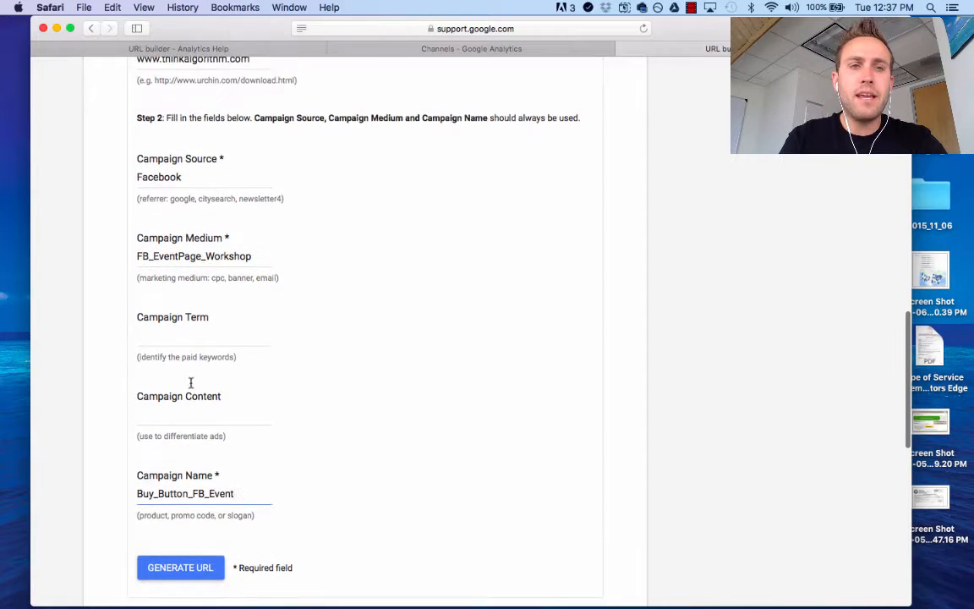
scroll(297, 322, "down", 6)
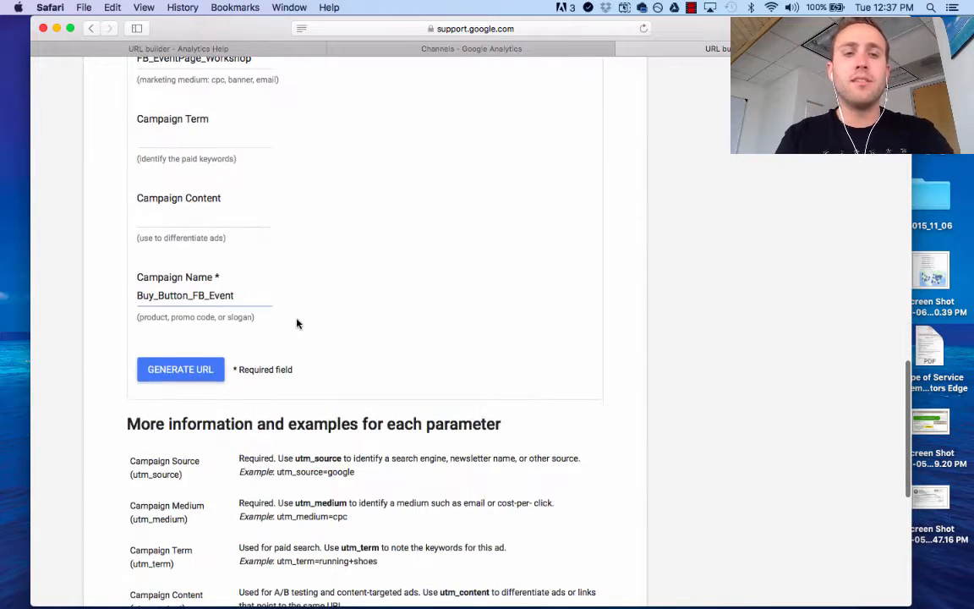
scroll(297, 322, "down", 1)
left_click(180, 272)
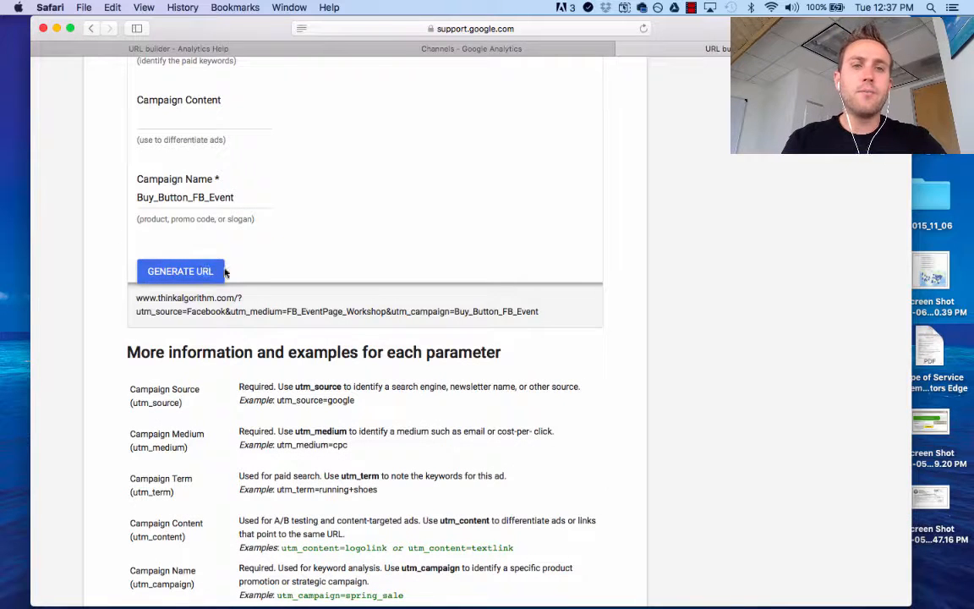
Copy the complete generated thinkalgorithm.com URL with its UTM parameters from below the form
left_click_drag(539, 311, 256, 298)
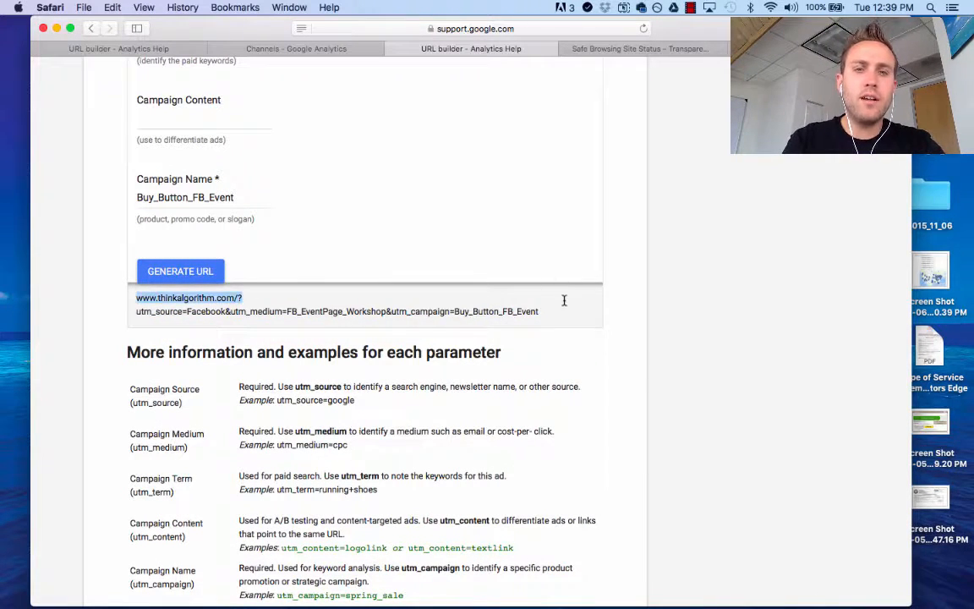
left_click_drag(564, 300, 563, 307)
key("super+c")
left_click(531, 313)
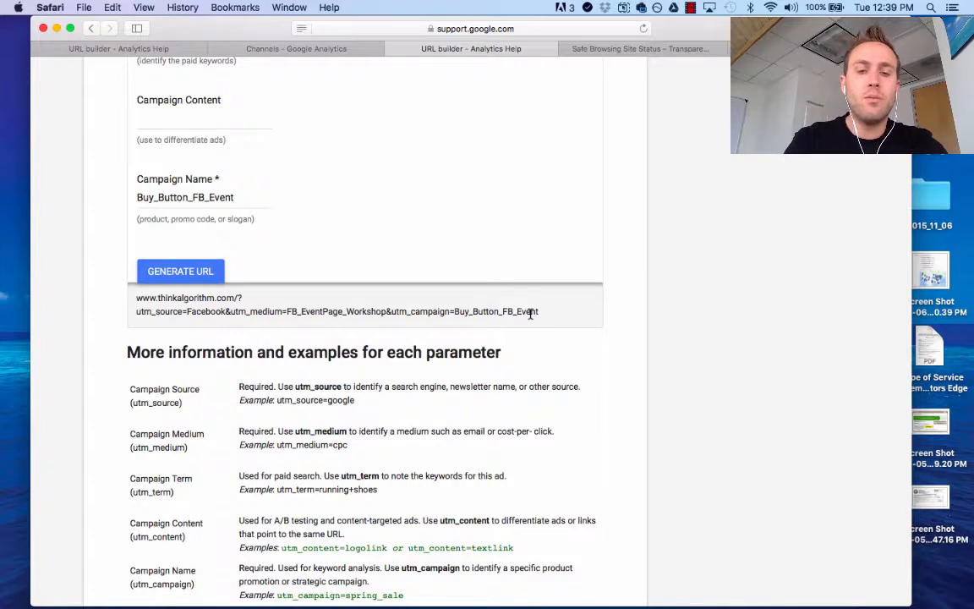
Open the Bitly dashboard in a new browser tab
key("super+t")
type("bitly")
key("Return")
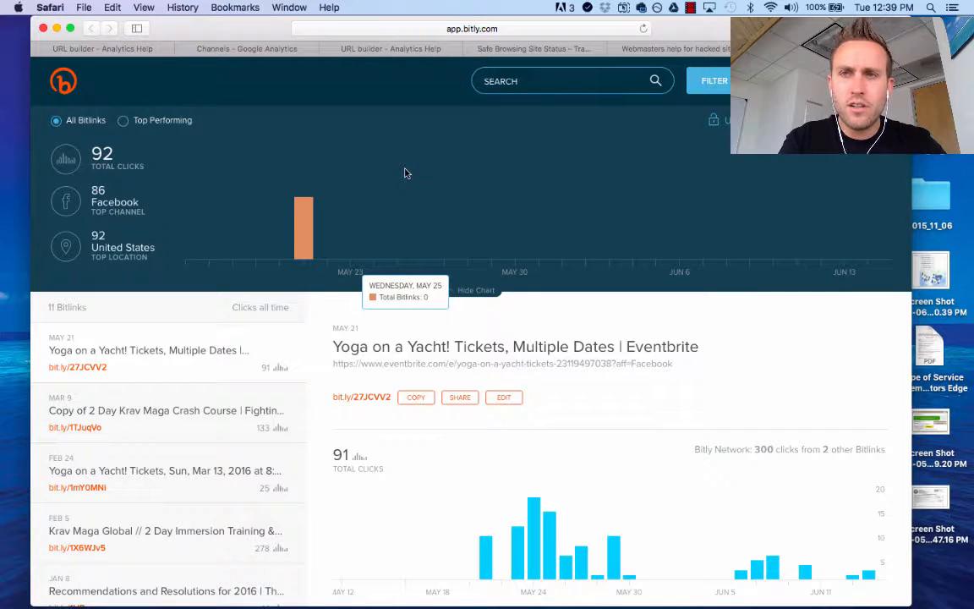
Create a Bitlink from the copied thinkalgorithm.com campaign URL and close its link details
left_click(812, 81)
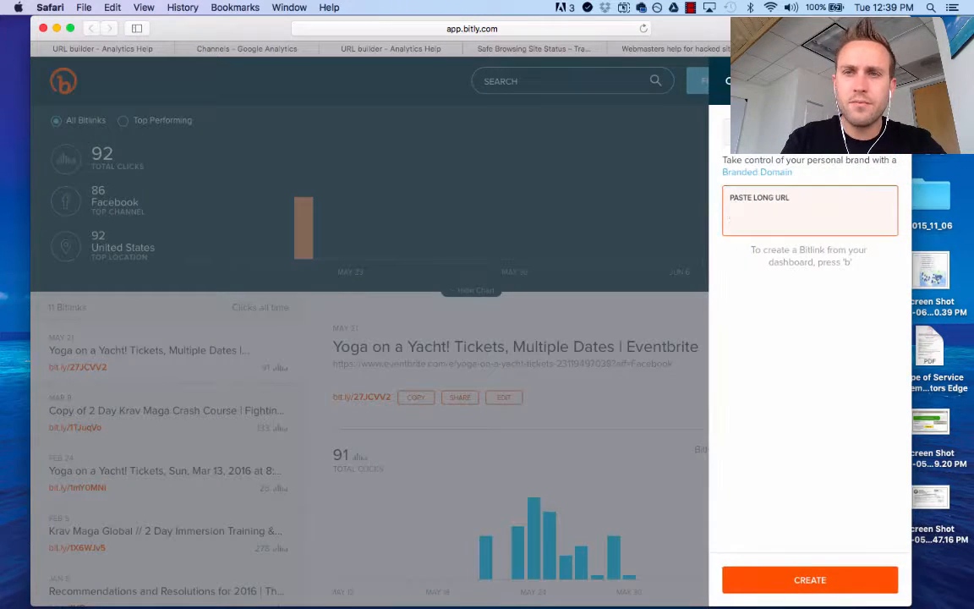
left_click(798, 202)
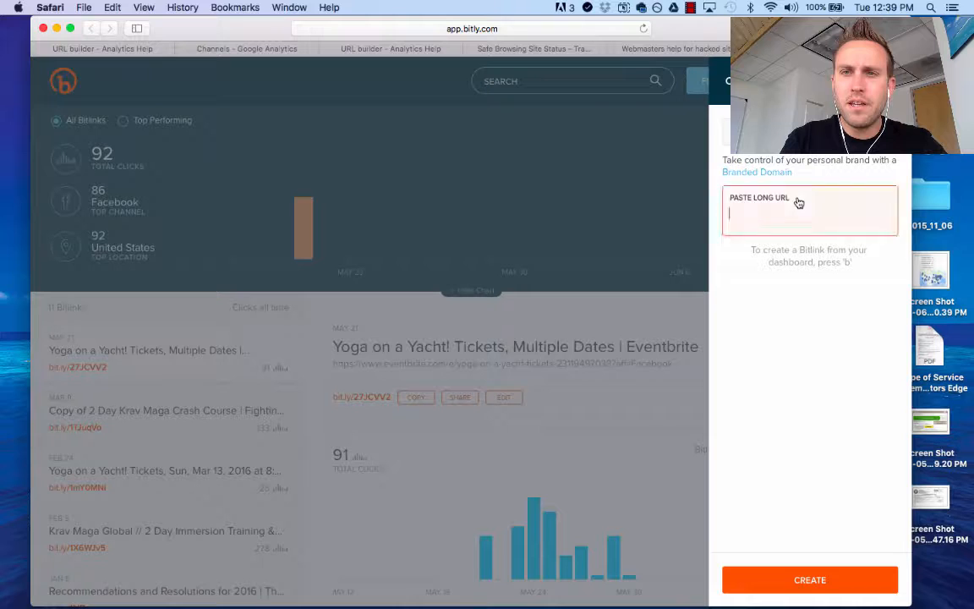
key("super+v")
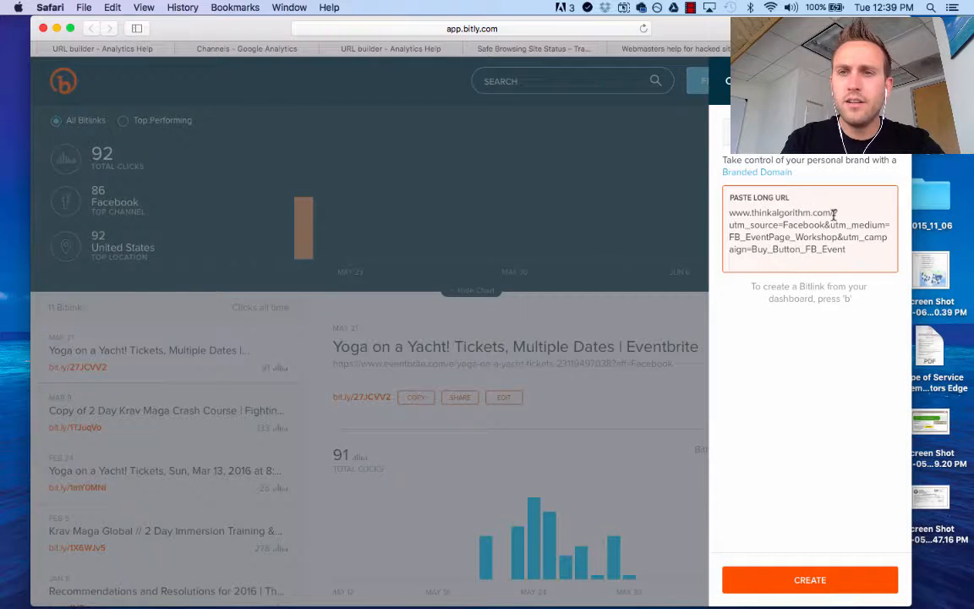
left_click(820, 575)
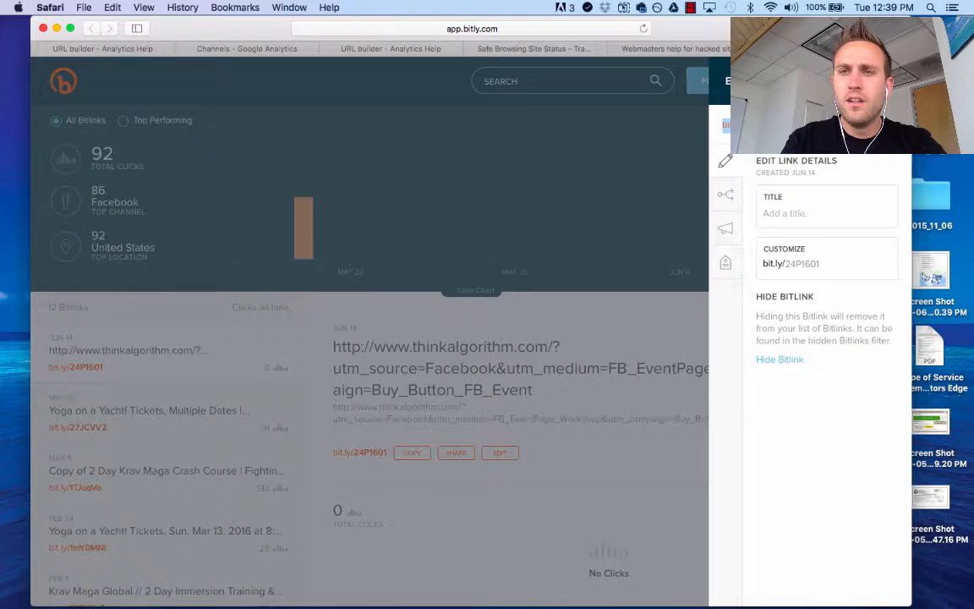
right_click(801, 159)
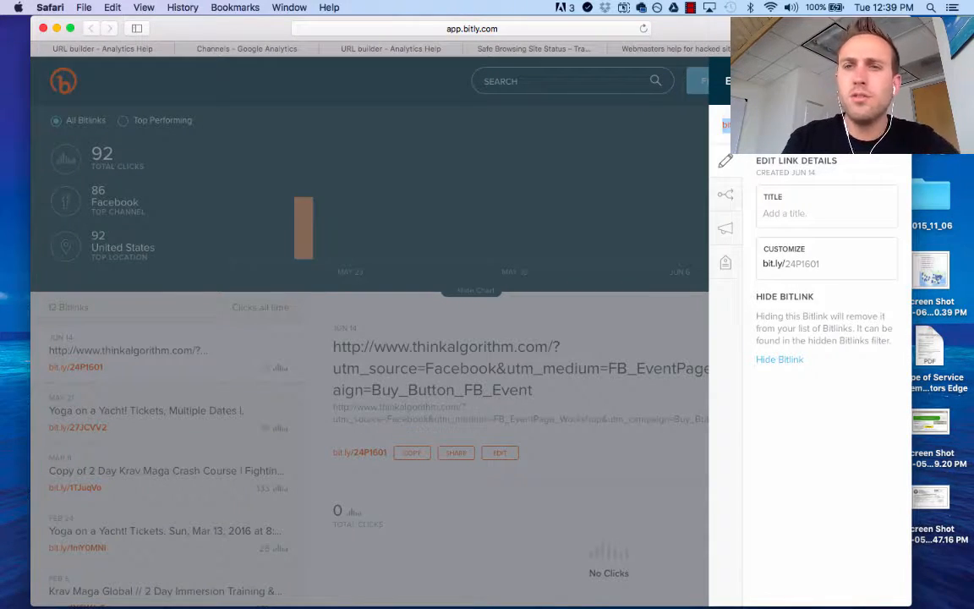
left_click(602, 381)
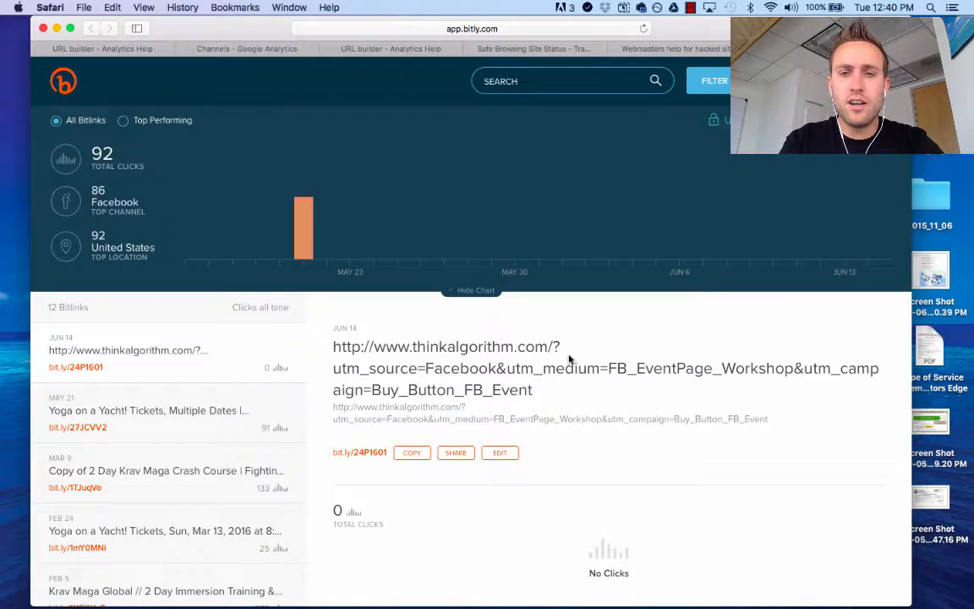
Copy the full tagged URL shown as the title of the new Bitlink
left_click_drag(558, 346, 712, 367)
left_click(513, 372)
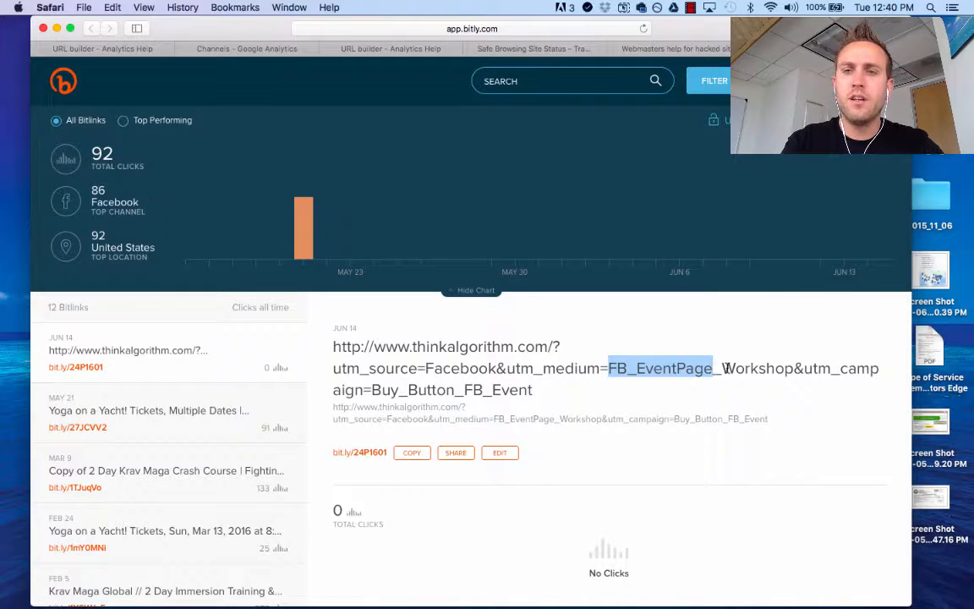
left_click_drag(802, 369, 331, 356)
key("cmd+c")
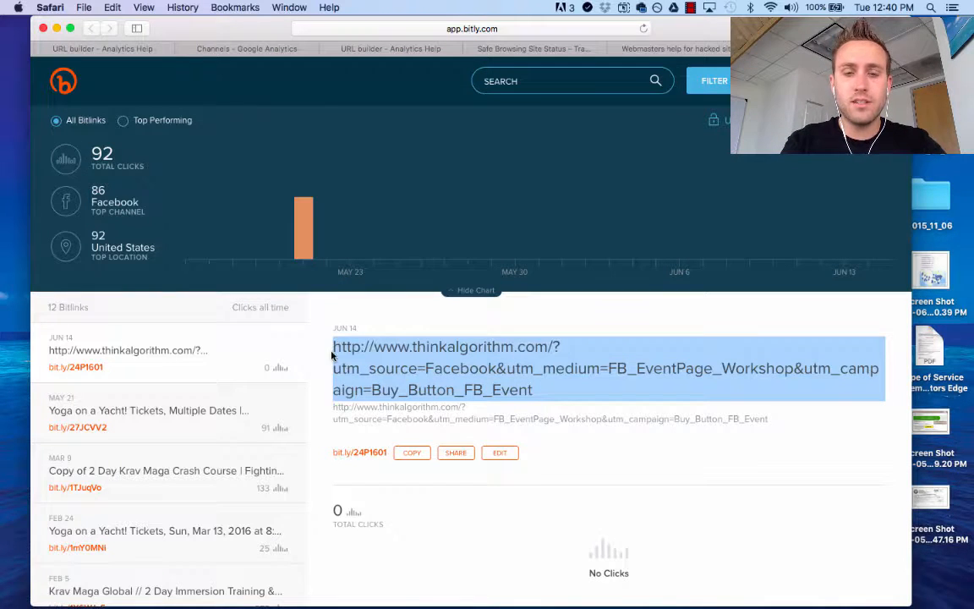
Create a new note in the Notes app in its own window, placed over the Bitly page with the main Notes window closed
mouse_move(345, 595)
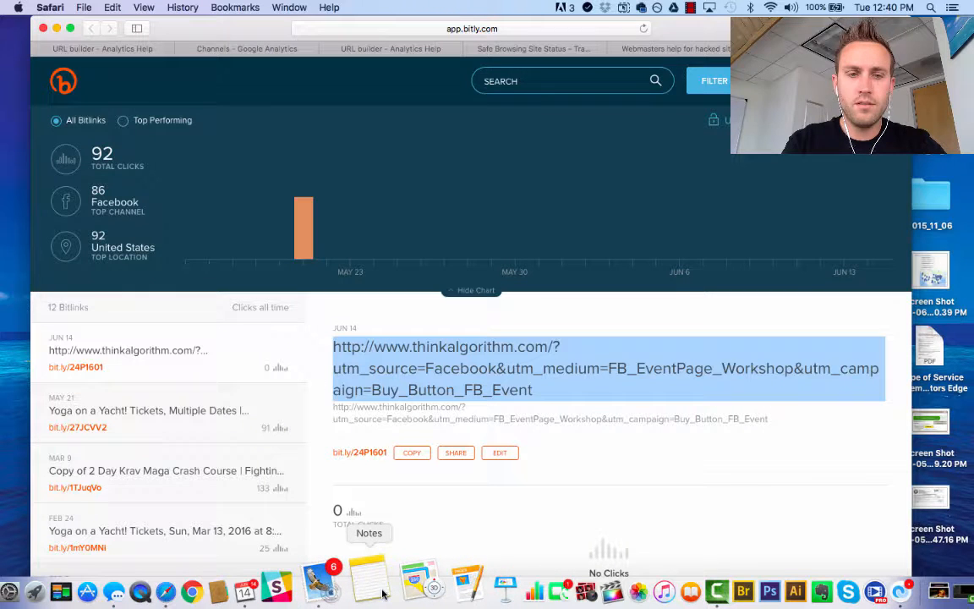
left_click(382, 594)
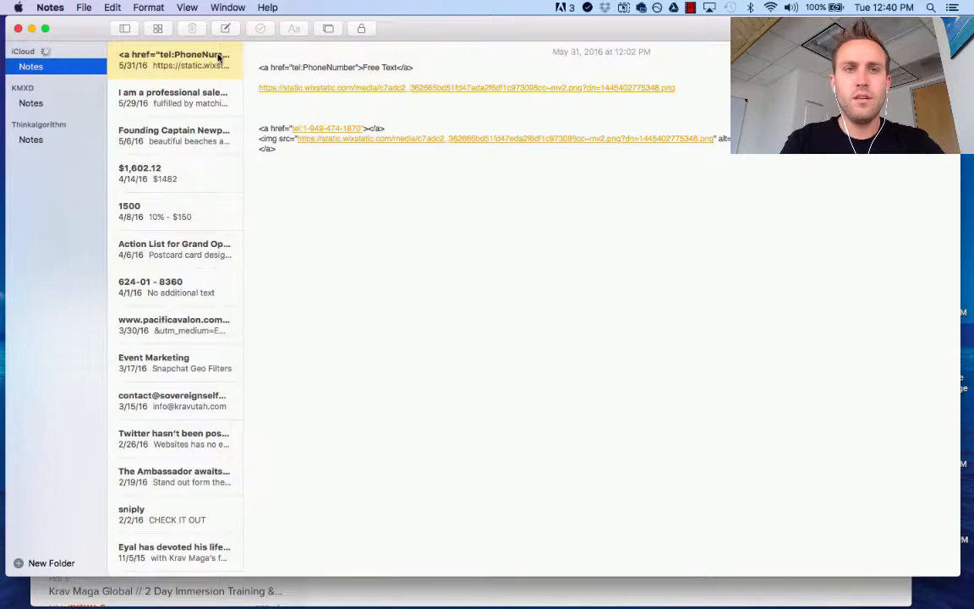
key("cmd+n")
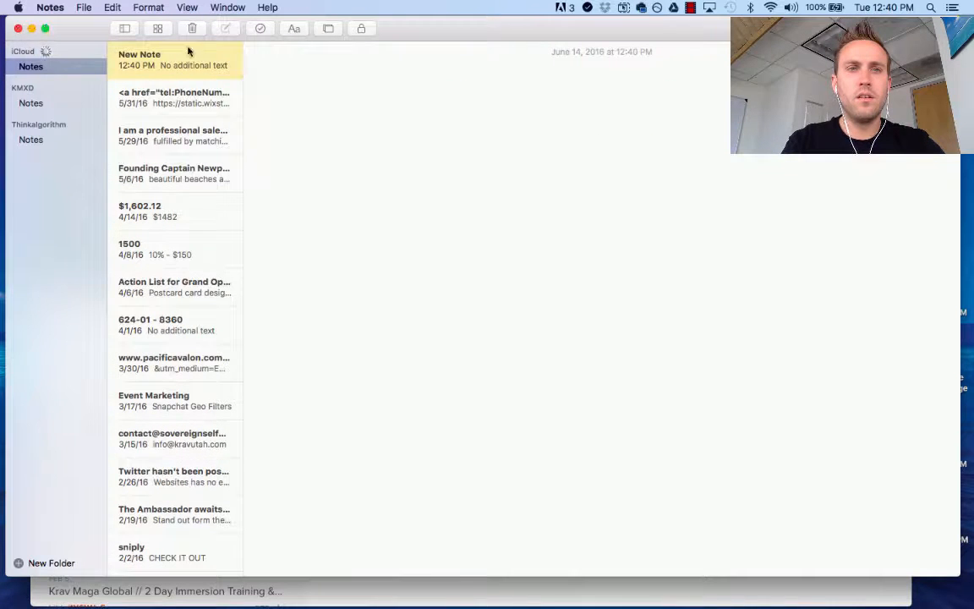
right_click(169, 56)
double_click(144, 56)
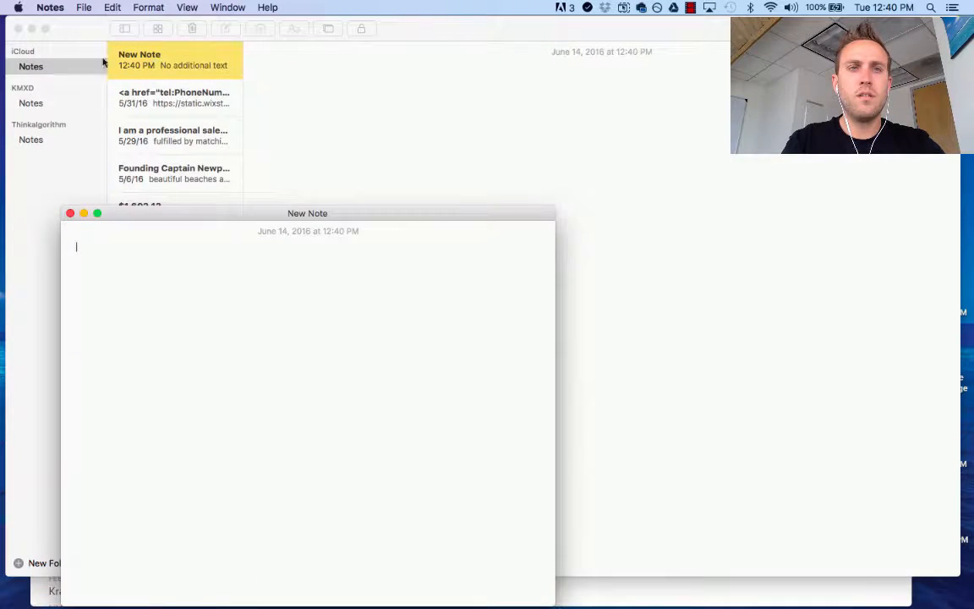
left_click(18, 29)
left_click_drag(229, 221, 331, 124)
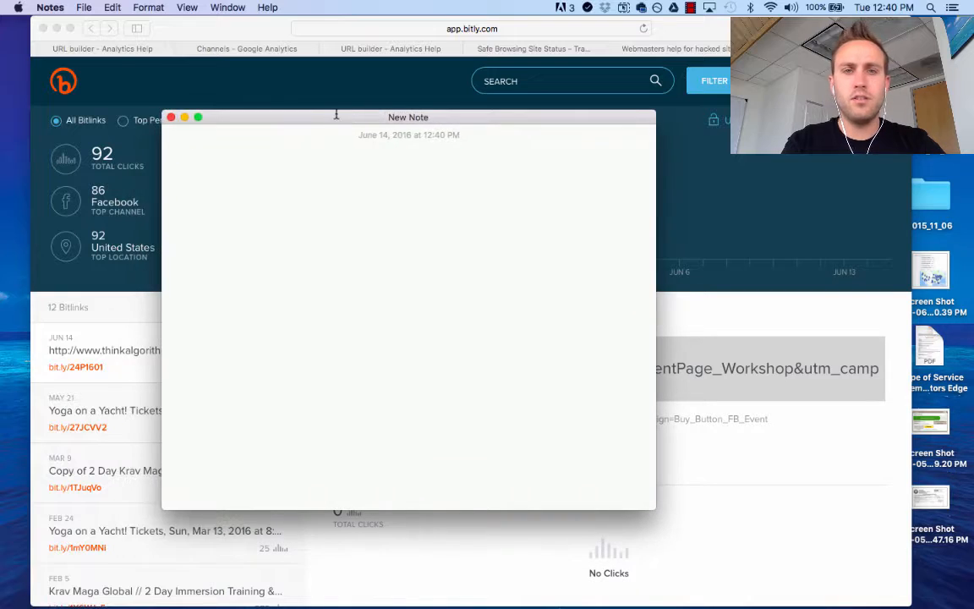
Paste the copied campaign URL into the new note and change its utm_source value to Insta
key("cmd+v")
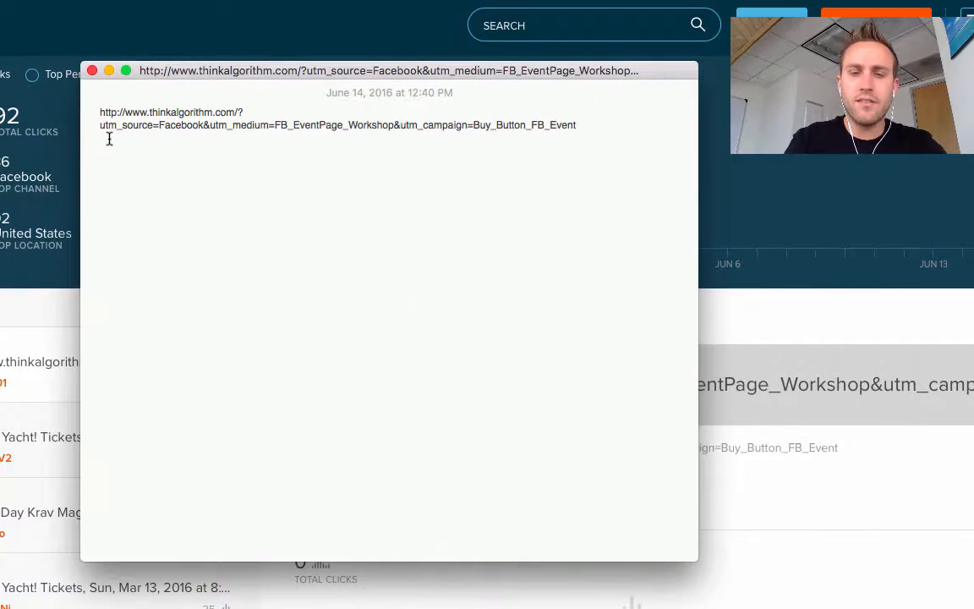
key("BackSpace")
type("?")
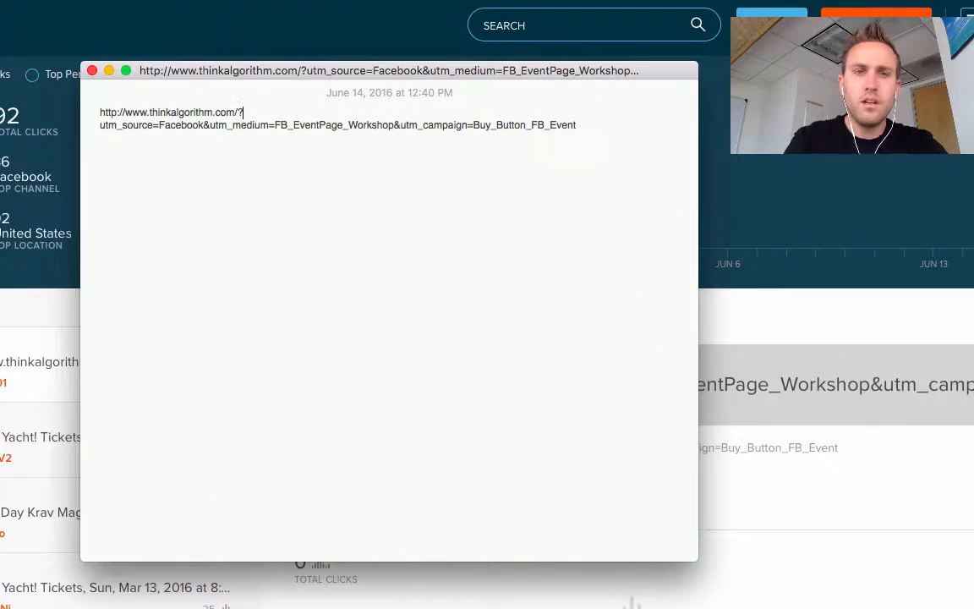
double_click(202, 125)
type("Ins")
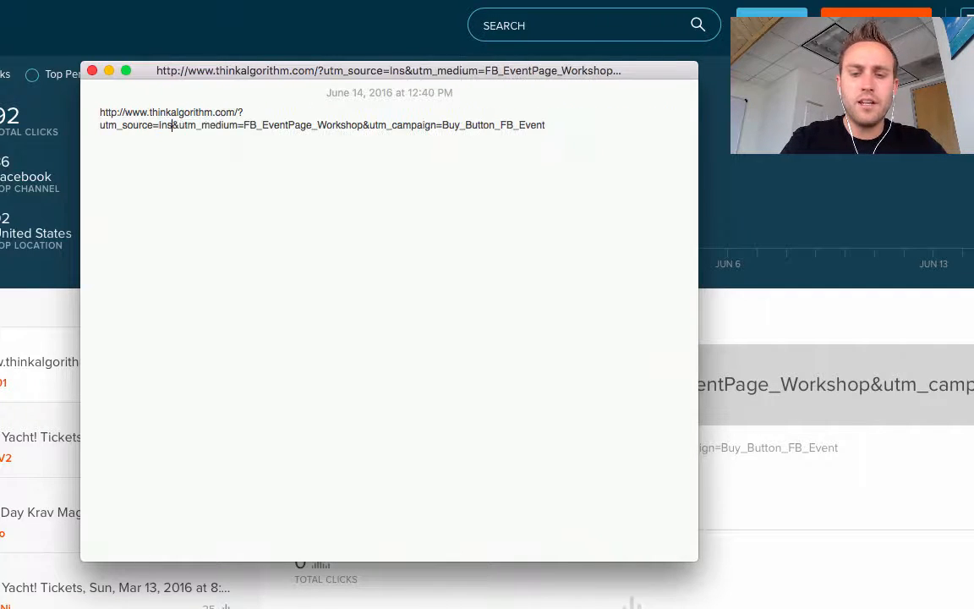
type("ta")
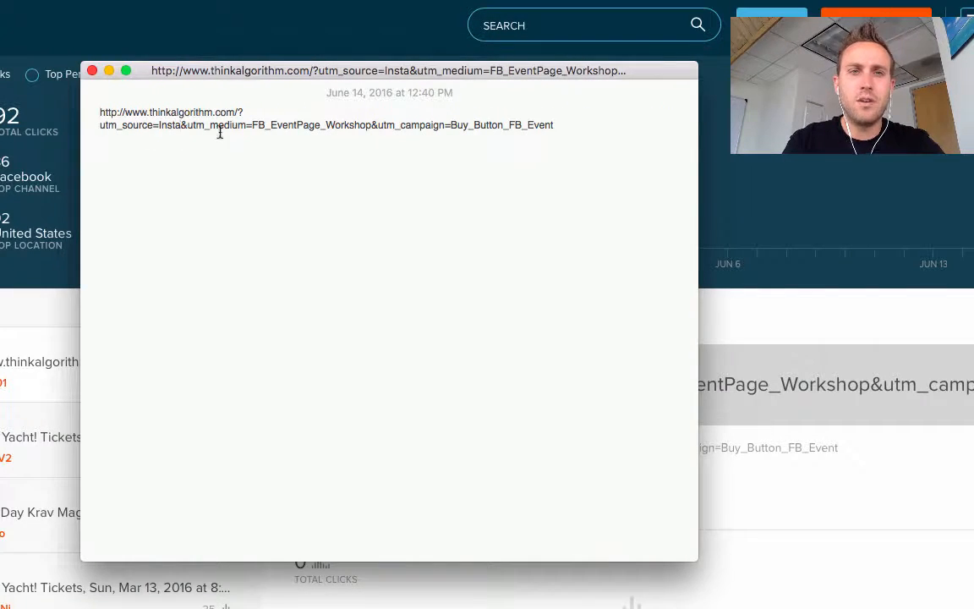
Examine the utm_source and utm_medium values in the note's URL as parts that can be edited by hand
mouse_move(252, 125)
left_mouse_down()
mouse_move(316, 126)
mouse_move(254, 125)
left_mouse_up()
left_click(316, 127)
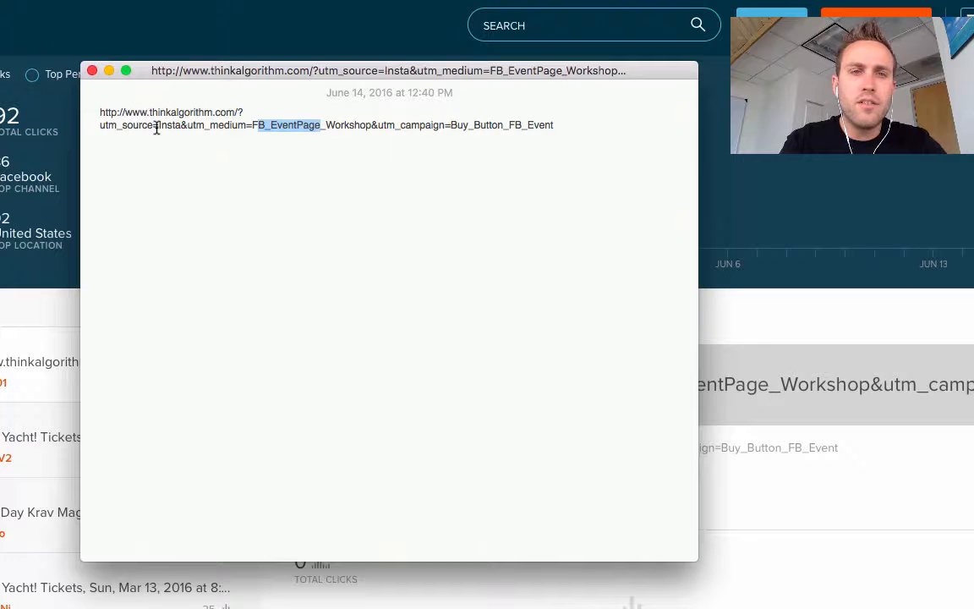
left_click_drag(108, 126, 187, 124)
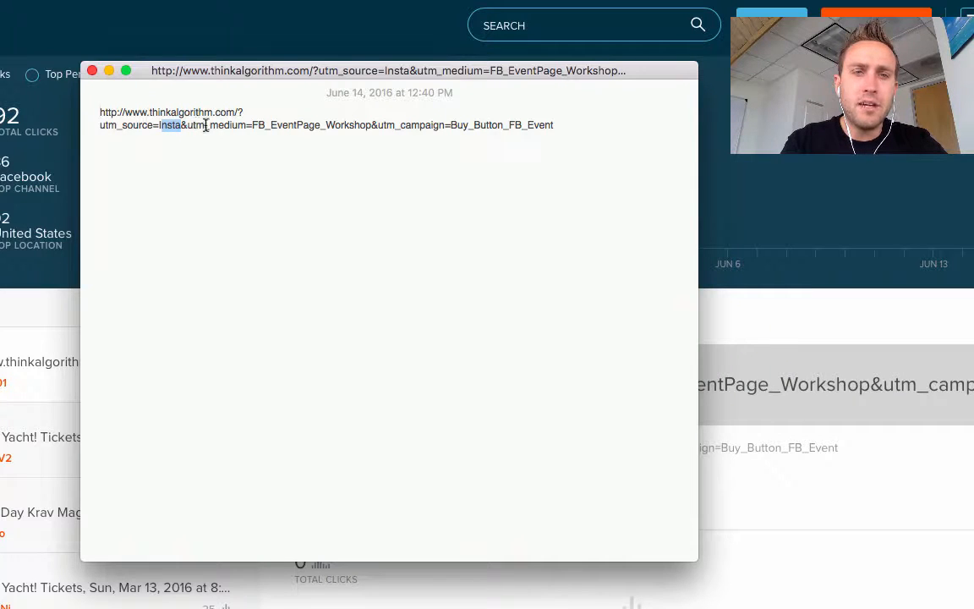
left_click_drag(254, 124, 336, 122)
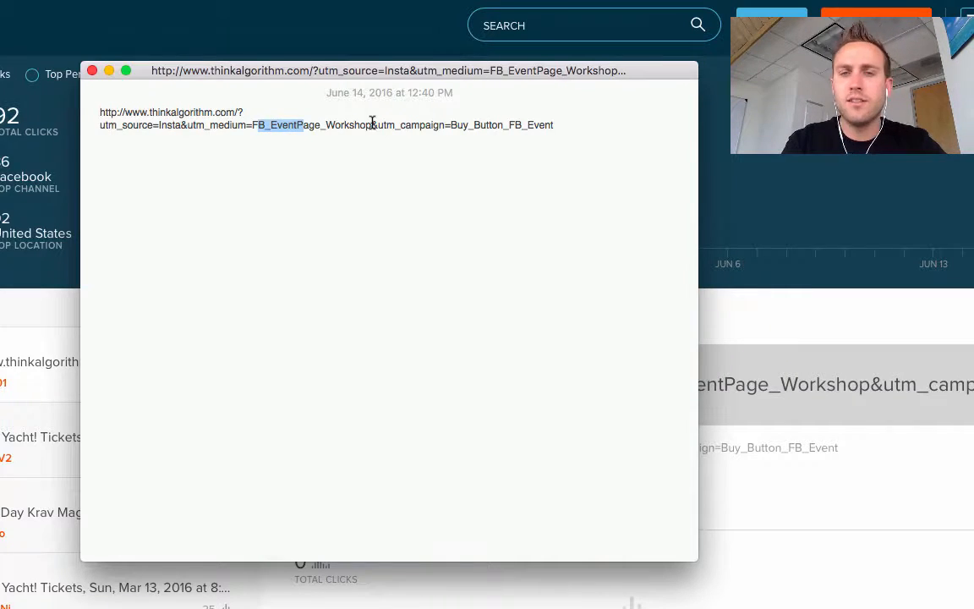
left_click(386, 238)
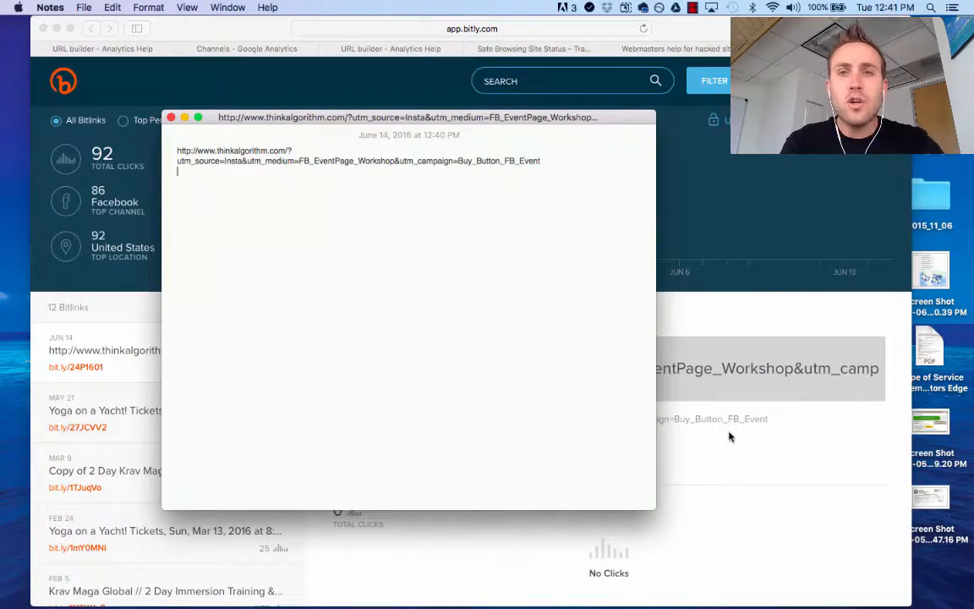
Switch back to Safari and show the Google Analytics Channels report with its Ad Content table
left_click(730, 436)
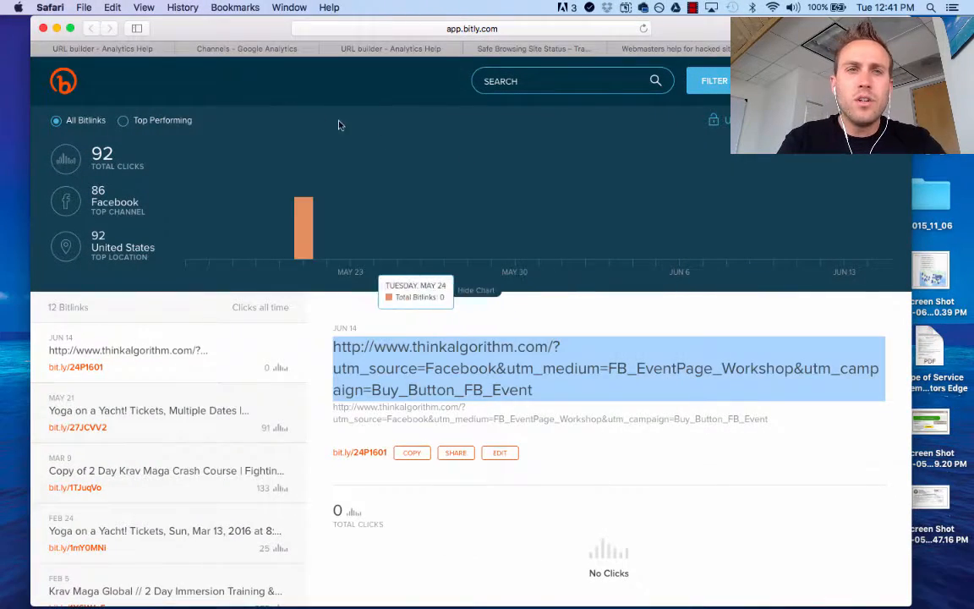
left_click(232, 51)
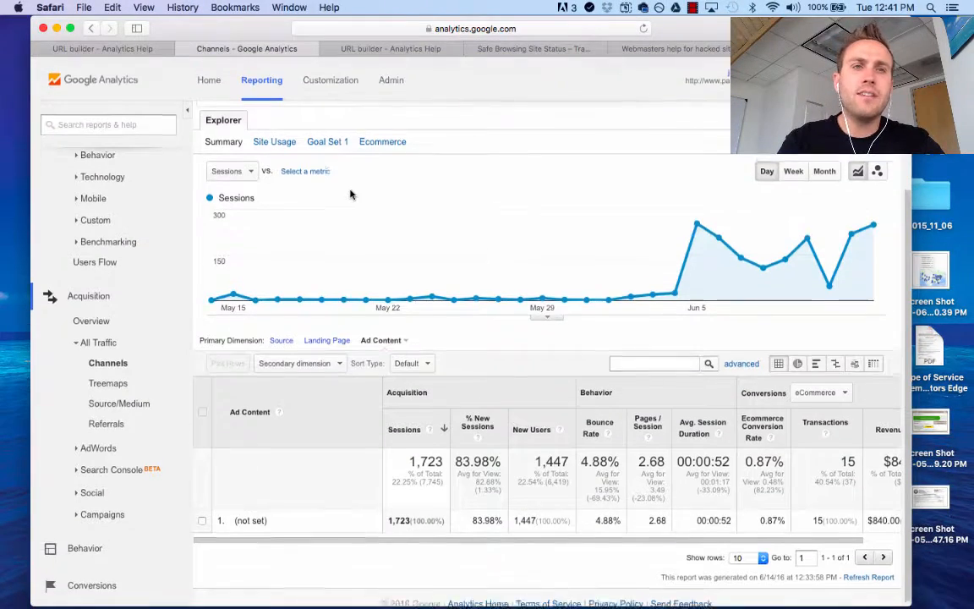
scroll(351, 194, "down", 1)
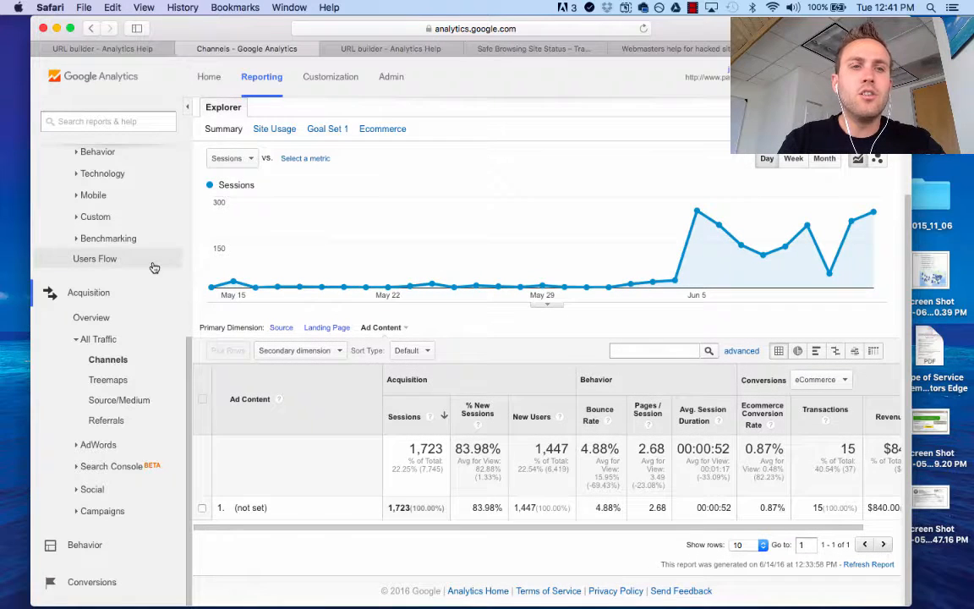
Open the Acquisition Overview report
left_click(114, 290)
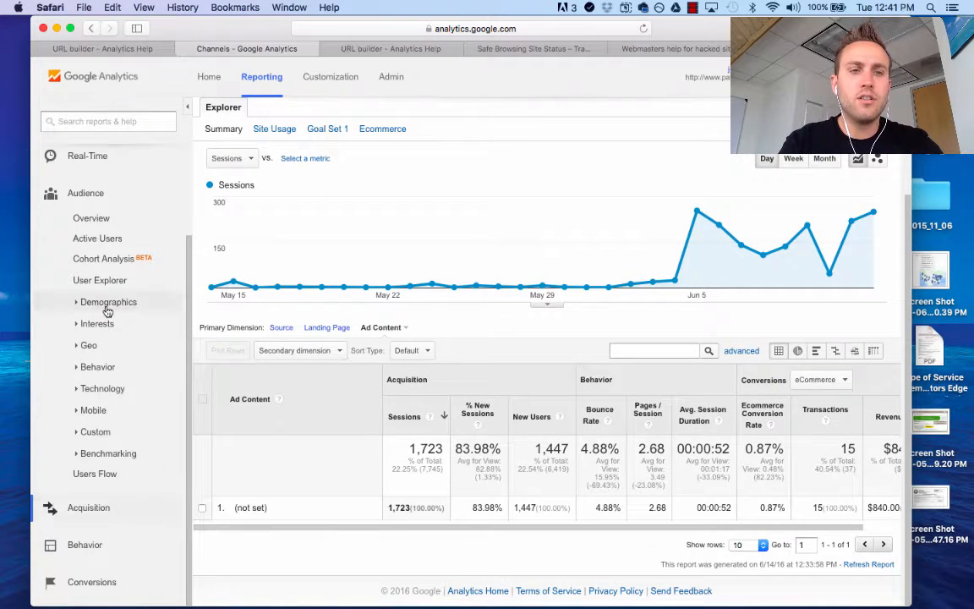
left_click(95, 505)
scroll(87, 495, "down", 5)
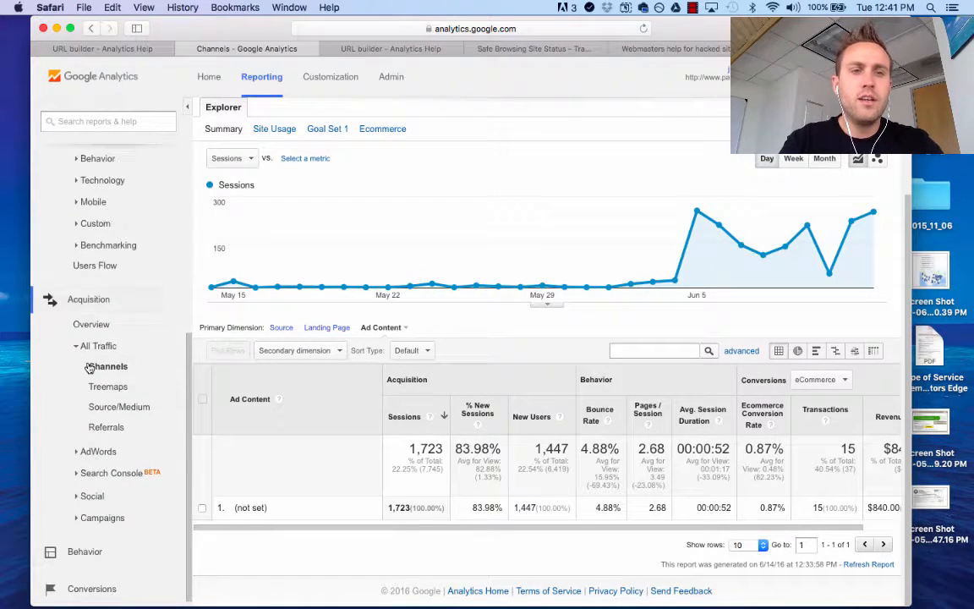
left_click(91, 323)
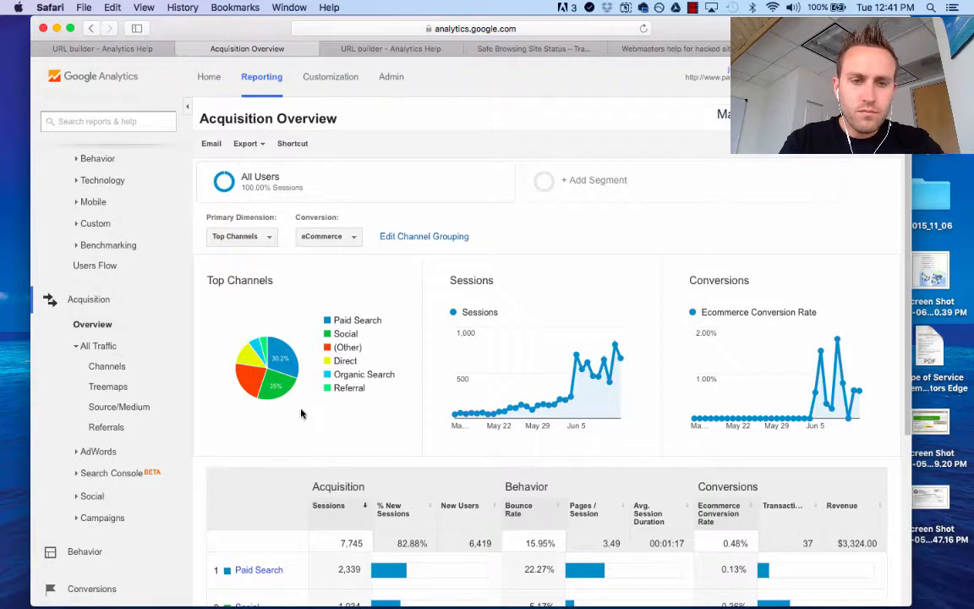
Open the (Other) channel from the overview's channel table and show its breakdown by source
scroll(301, 414, "down", 5)
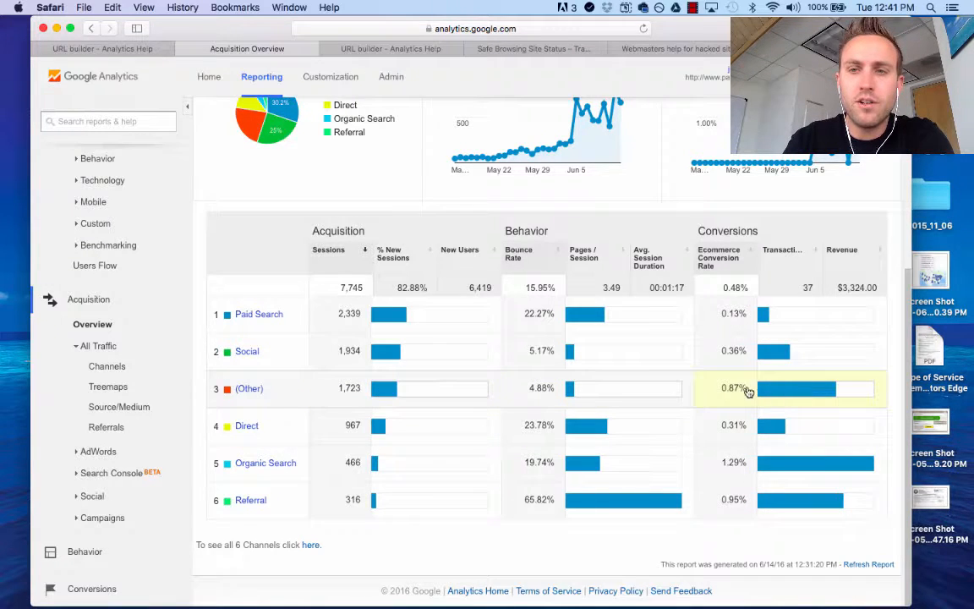
left_click(250, 389)
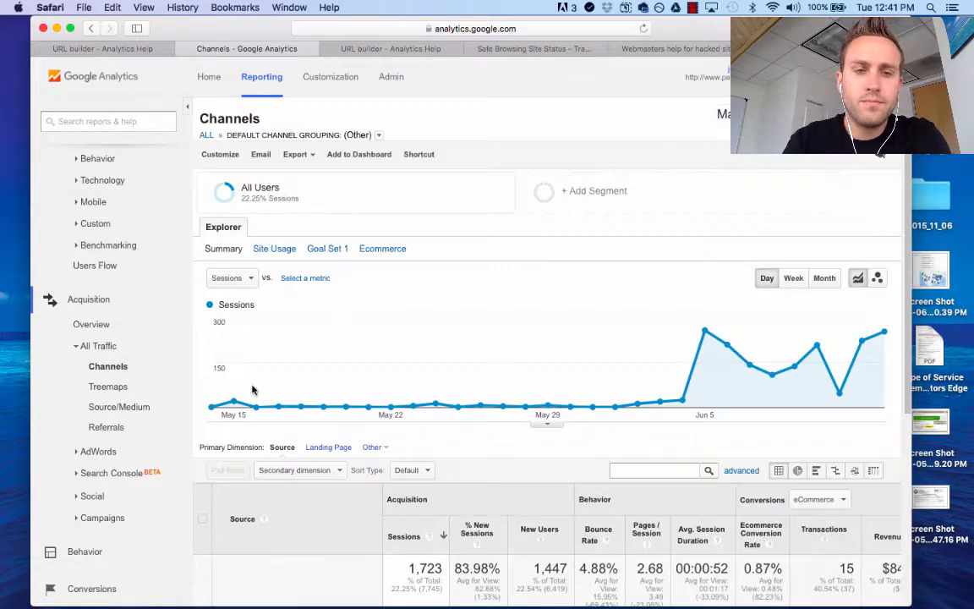
scroll(251, 390, "down", 5)
scroll(252, 390, "down", 1)
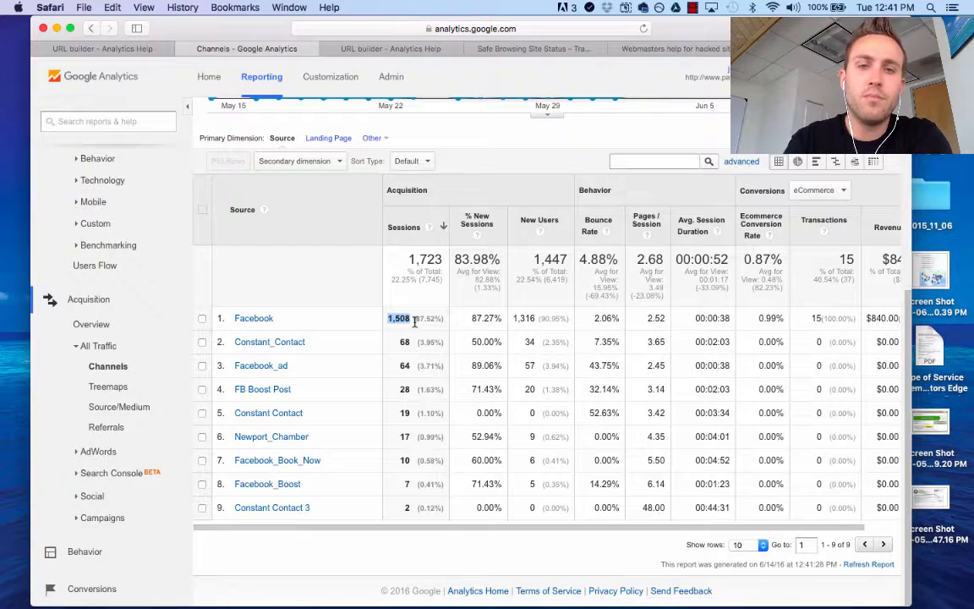
Examine the sessions of the individual sources and the transactions, conversion rate and revenue of the Facebook source
left_click_drag(411, 342, 235, 339)
left_click_drag(412, 365, 399, 414)
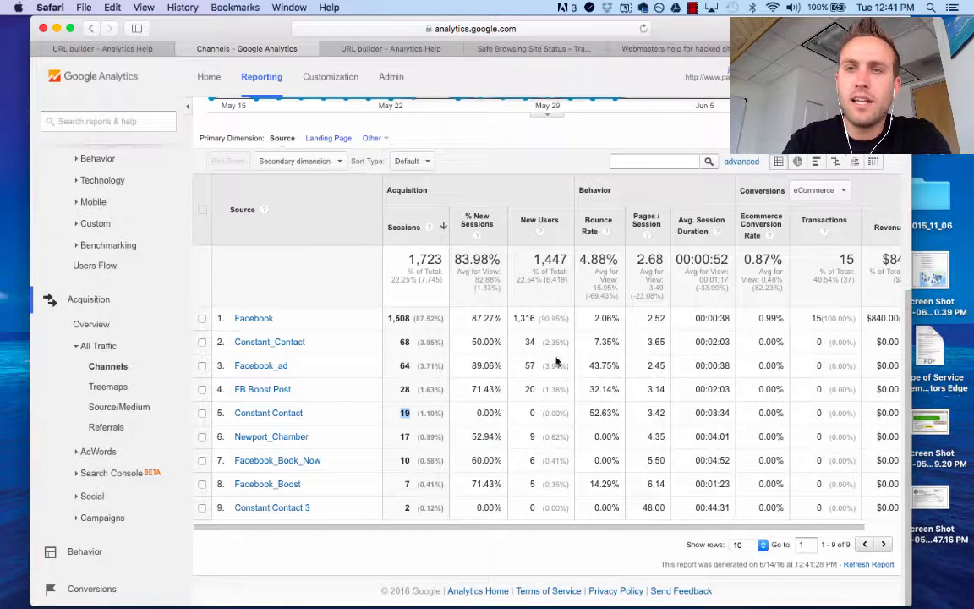
left_click_drag(809, 318, 830, 317)
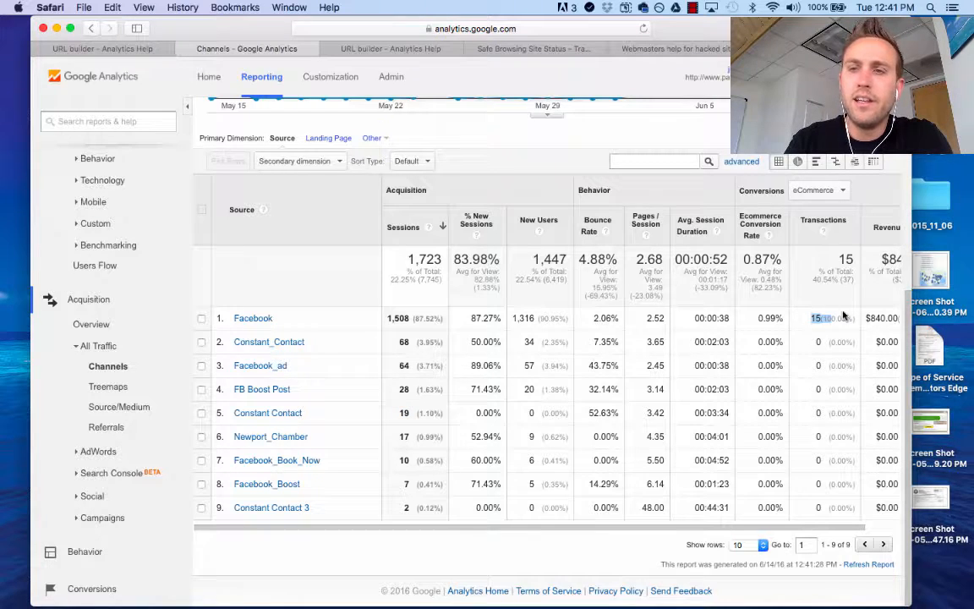
scroll(842, 316, "right", 2)
left_click_drag(827, 318, 714, 314)
scroll(715, 317, "right", 2)
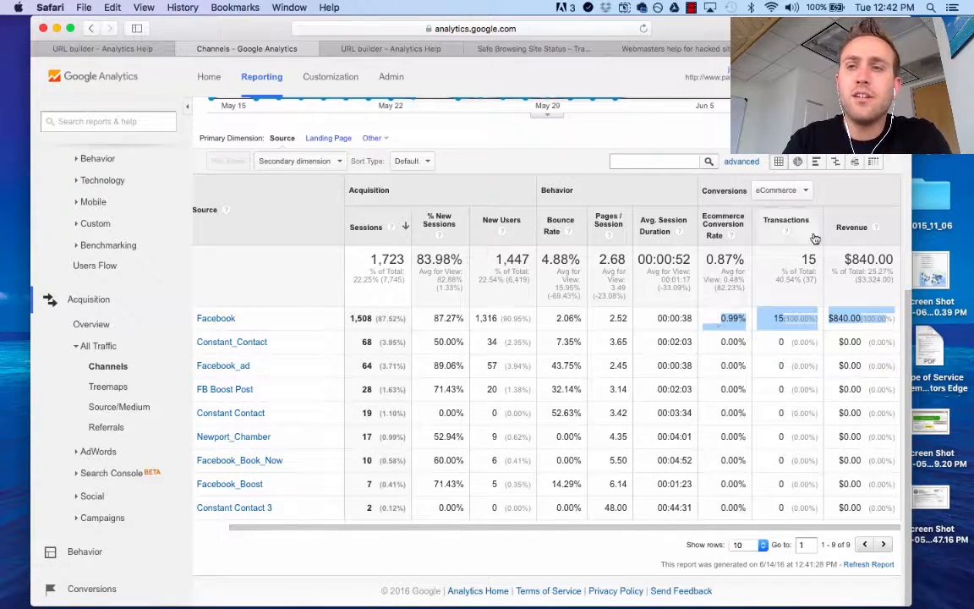
Review the conversion types available for the source table, leaving eCommerce selected
left_click(796, 186)
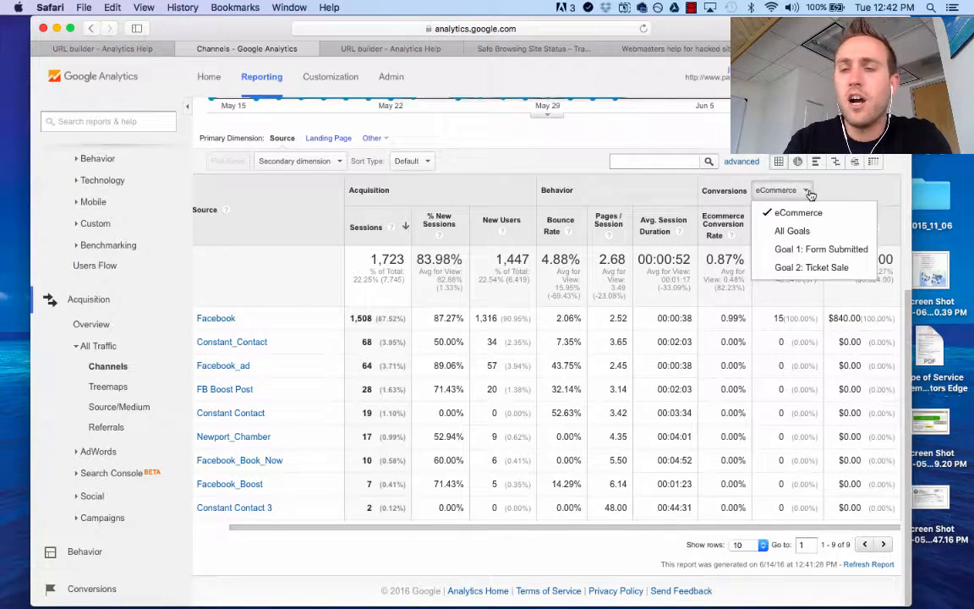
left_click(809, 193)
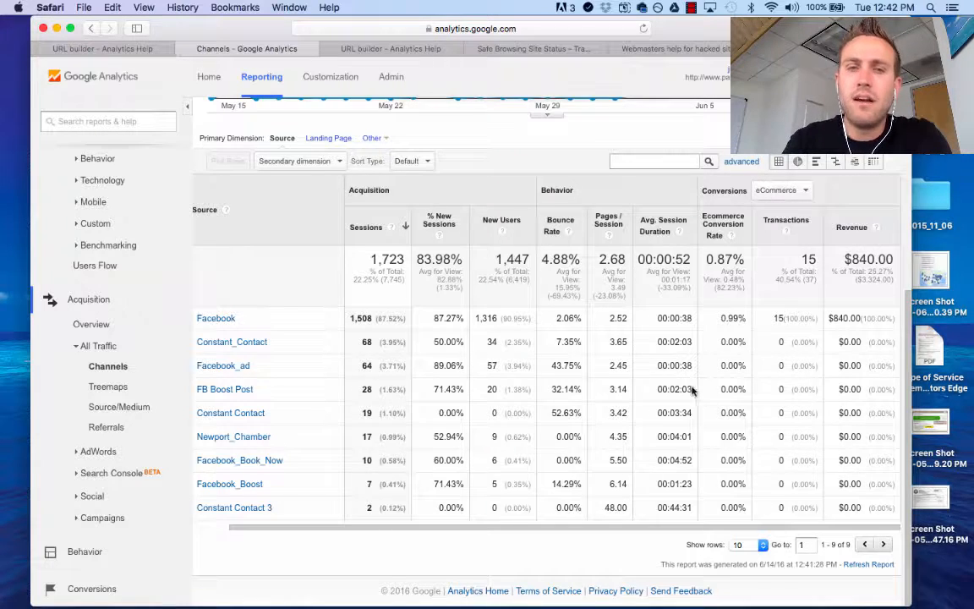
scroll(470, 412, "left", 2)
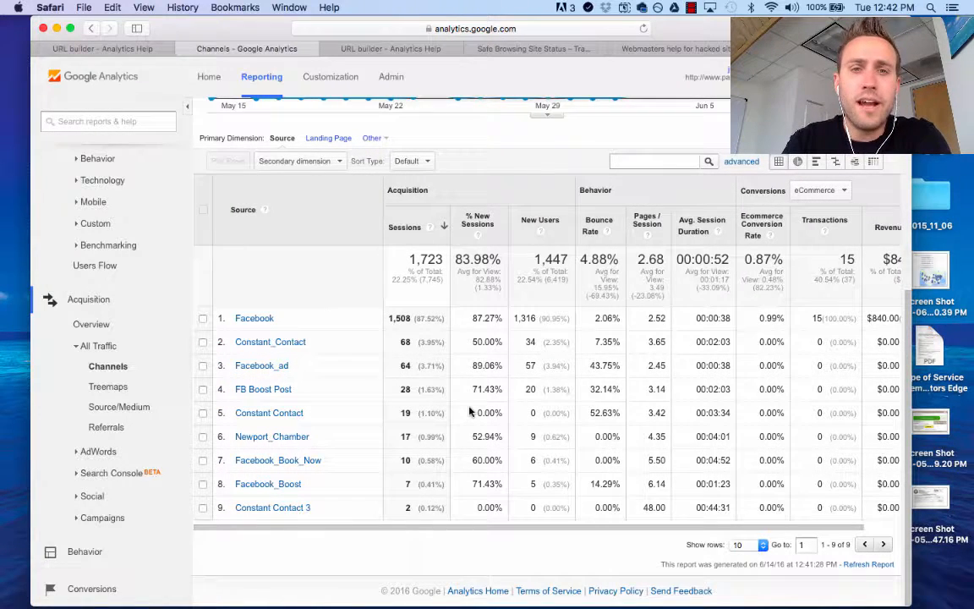
Add Medium as the secondary dimension of the source table
scroll(469, 411, "up", 3)
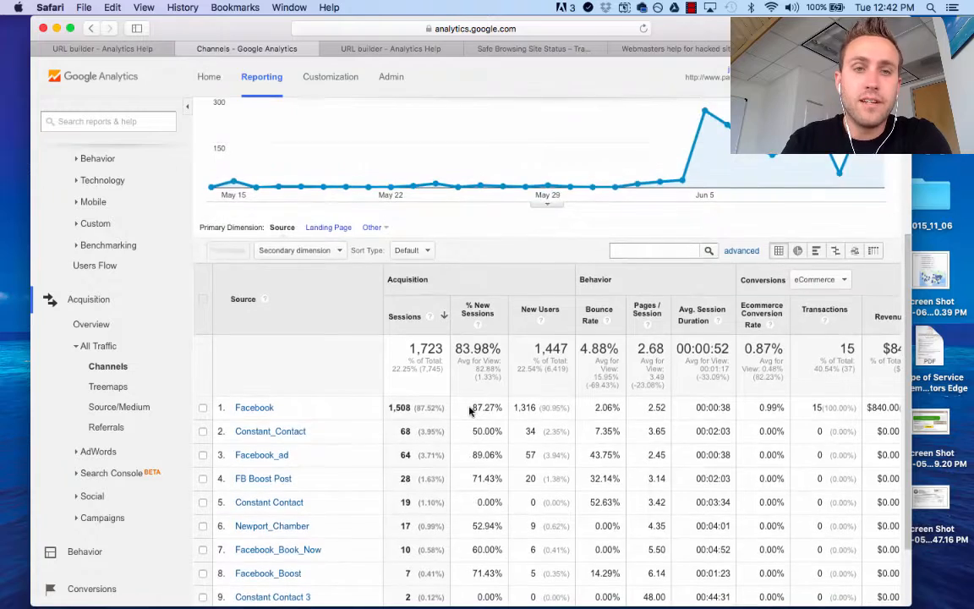
scroll(470, 410, "down", 1)
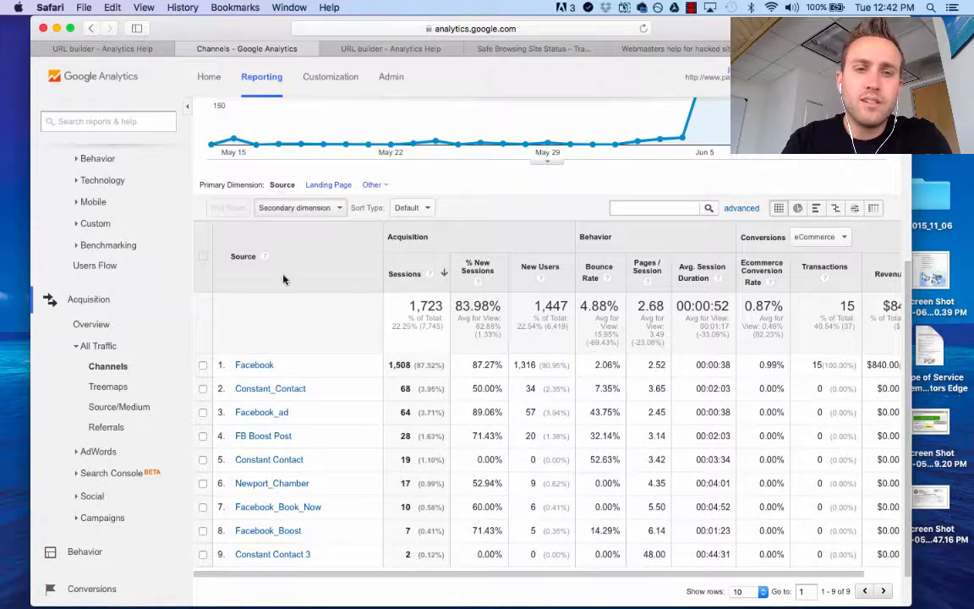
left_click(330, 209)
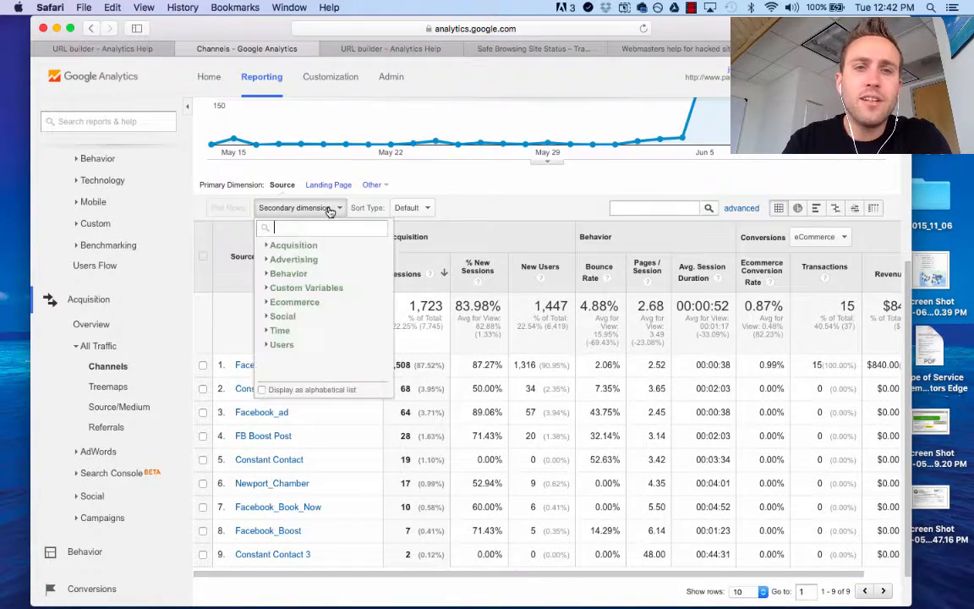
left_click(276, 182)
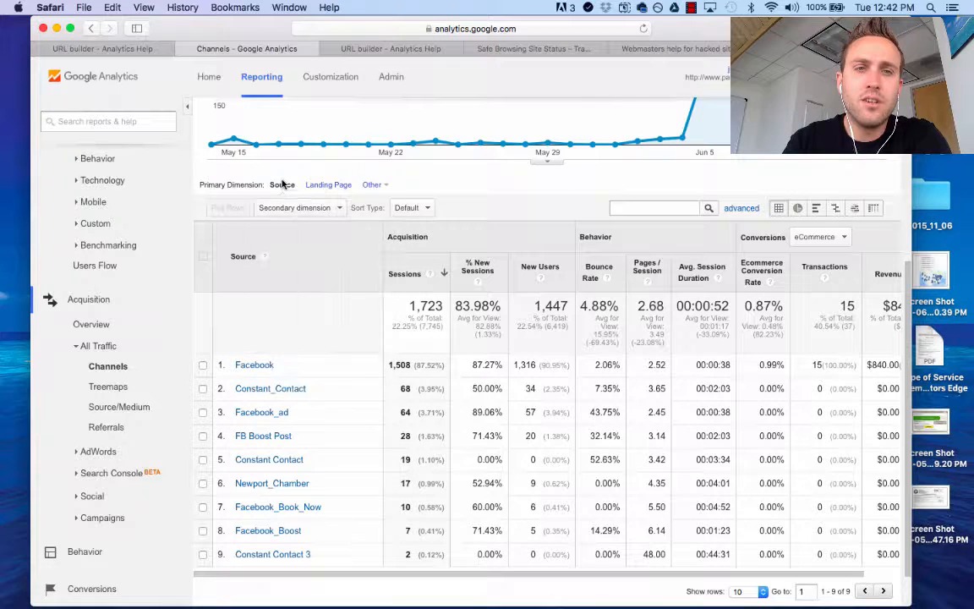
left_click(300, 208)
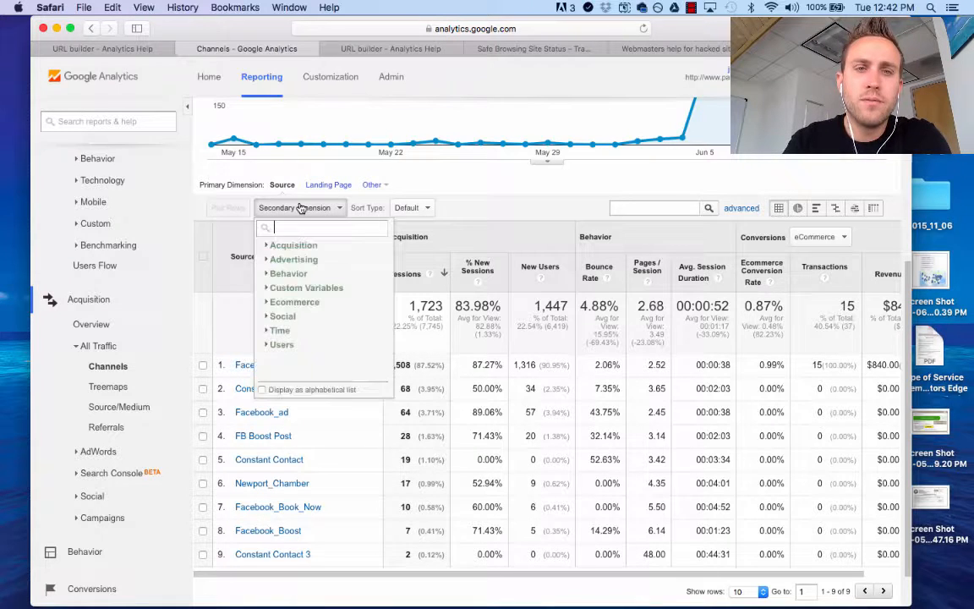
left_click(281, 245)
left_click(313, 286)
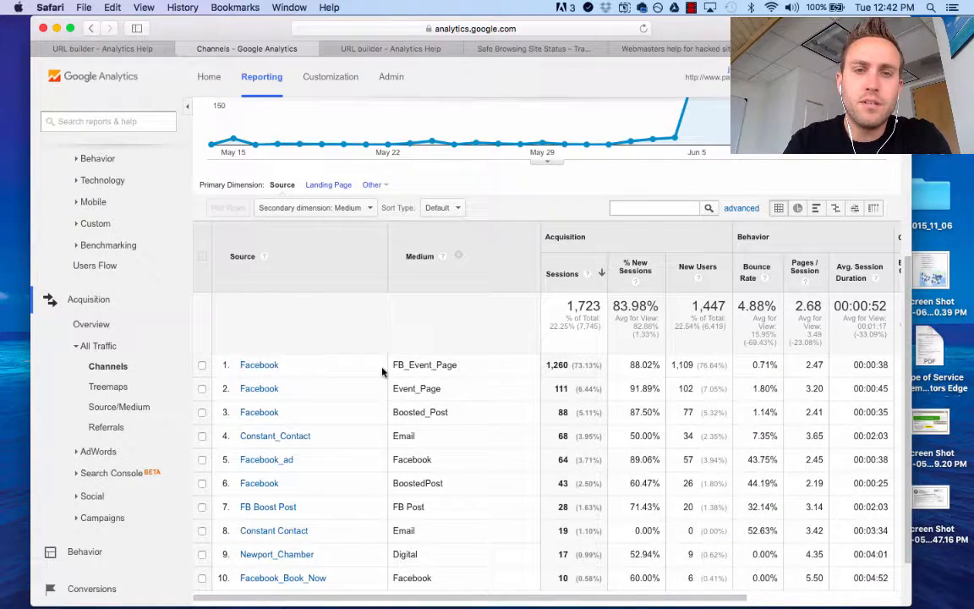
scroll(355, 362, "down", 2)
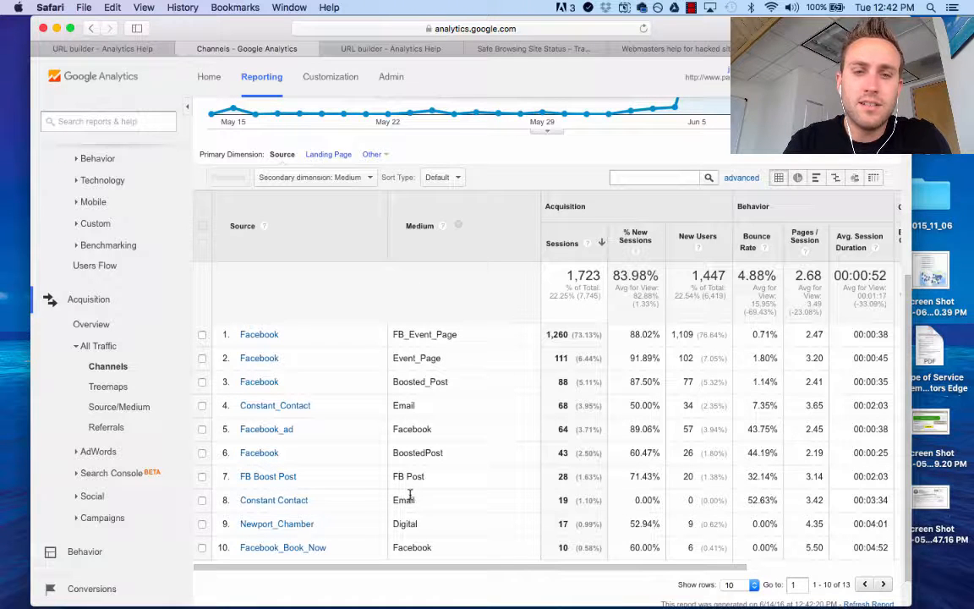
left_click(311, 177)
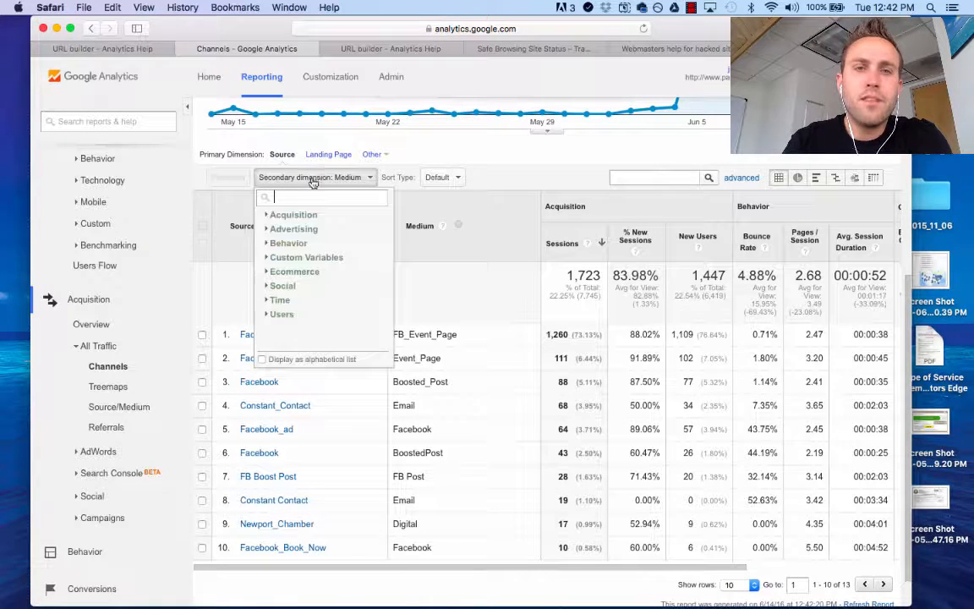
left_click(305, 215)
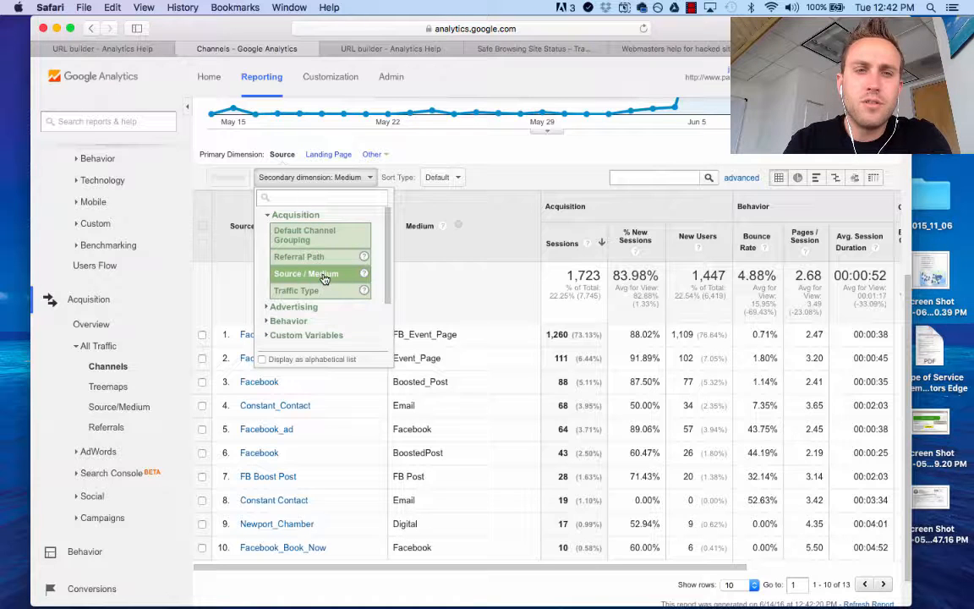
left_click(296, 306)
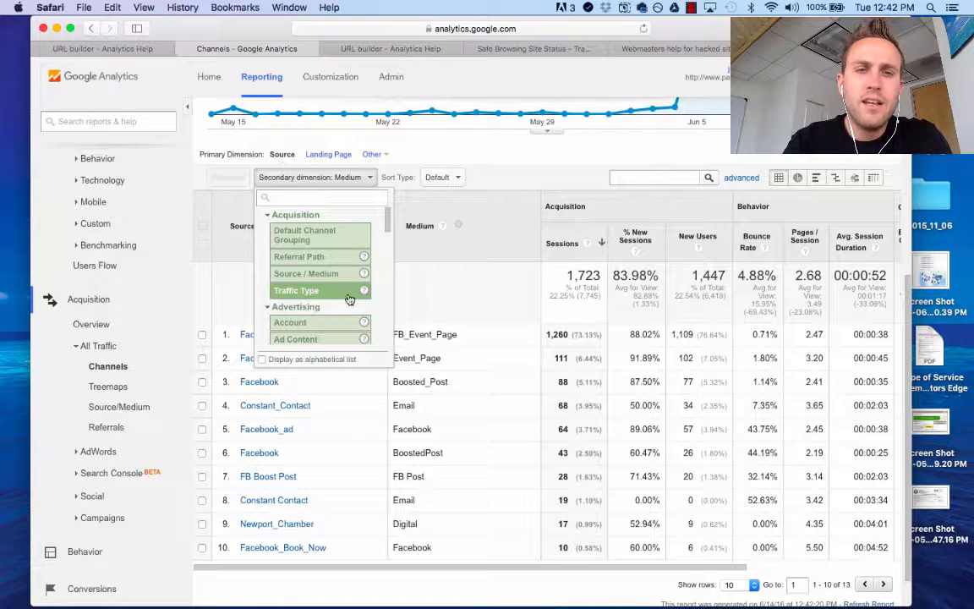
scroll(349, 299, "down", 2)
scroll(349, 299, "down", 5)
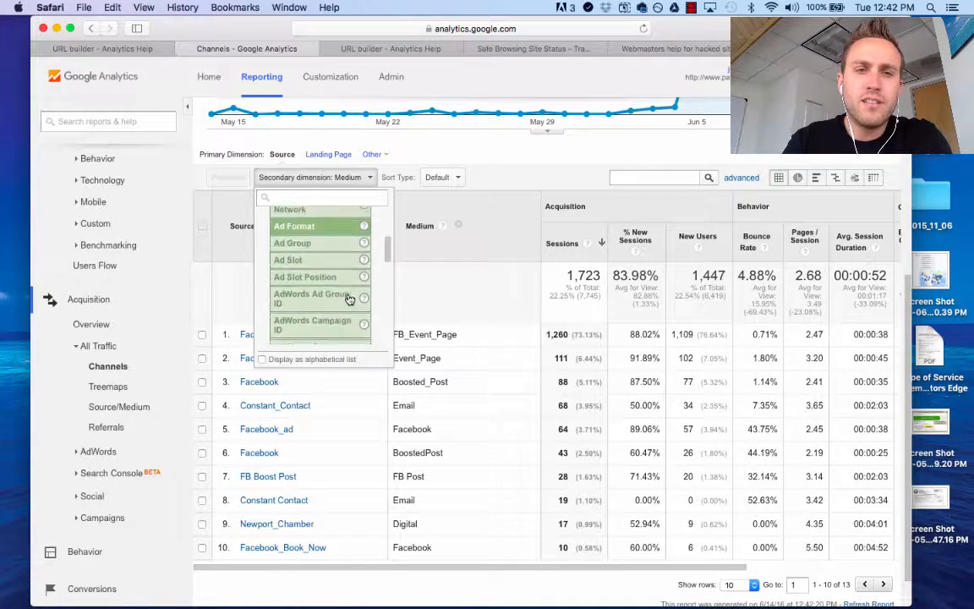
scroll(349, 299, "up", 10)
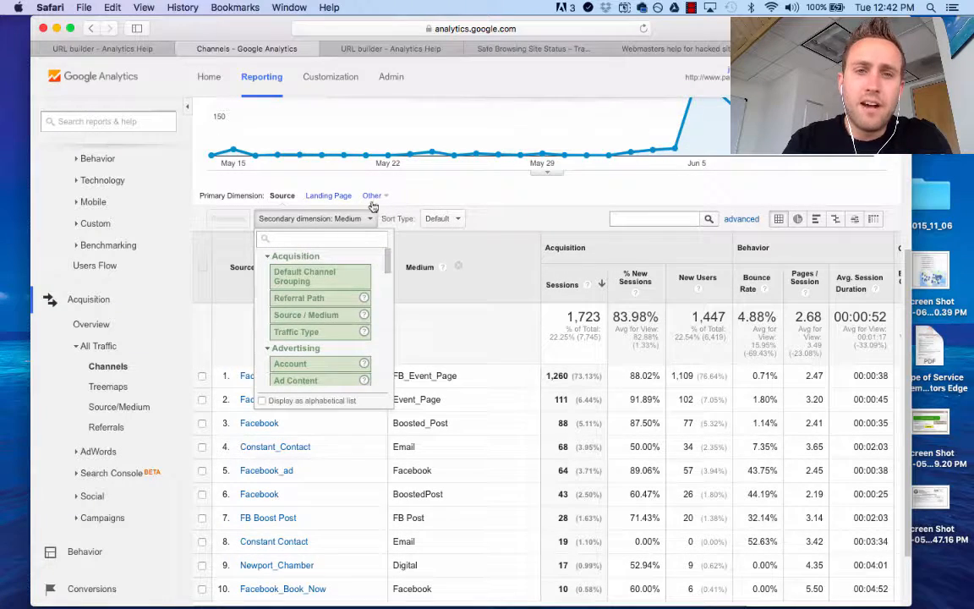
left_click(292, 189)
Change the table's primary dimension to Campaign and show the campaign rows
left_click(372, 195)
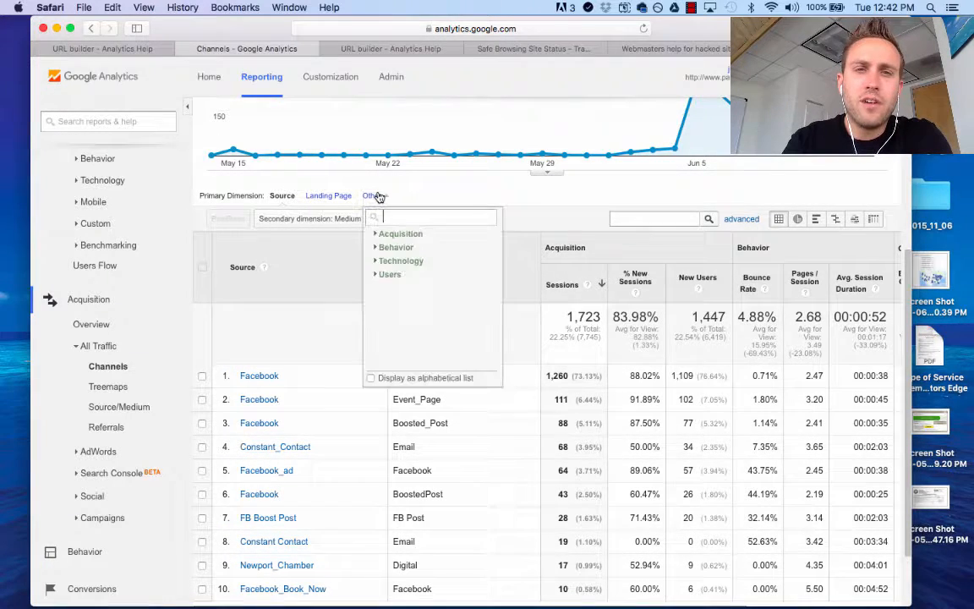
left_click(386, 235)
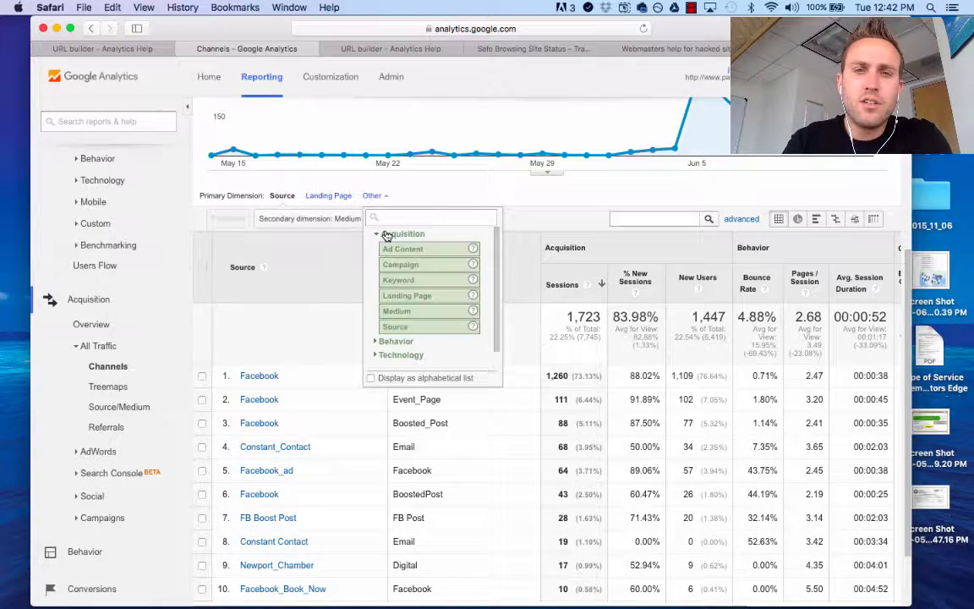
left_click(427, 265)
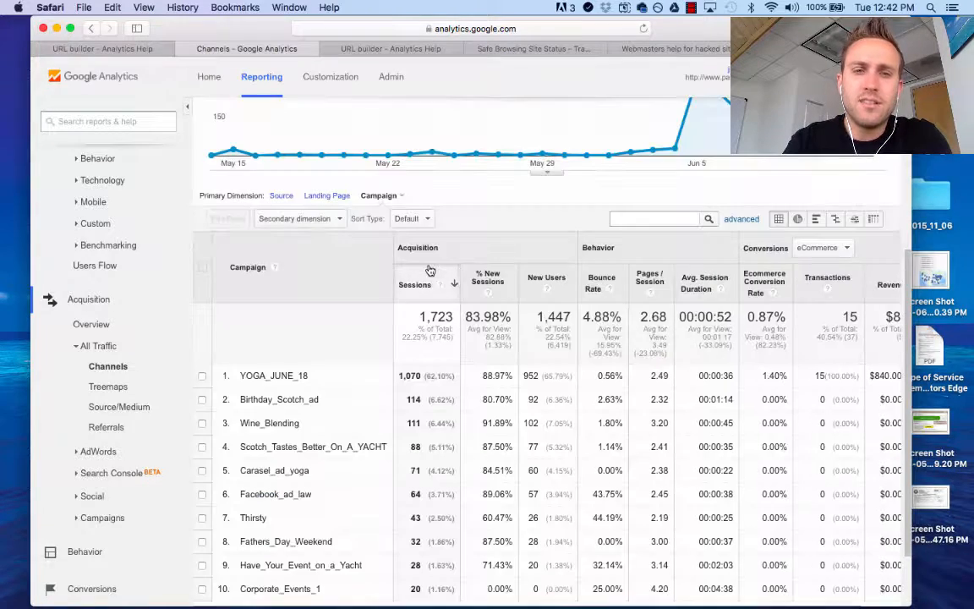
scroll(330, 423, "down", 3)
Examine the sessions, transactions and other metrics of the YOGA_JUNE_18 campaign in comparison with the other campaigns
left_click_drag(308, 298, 242, 298)
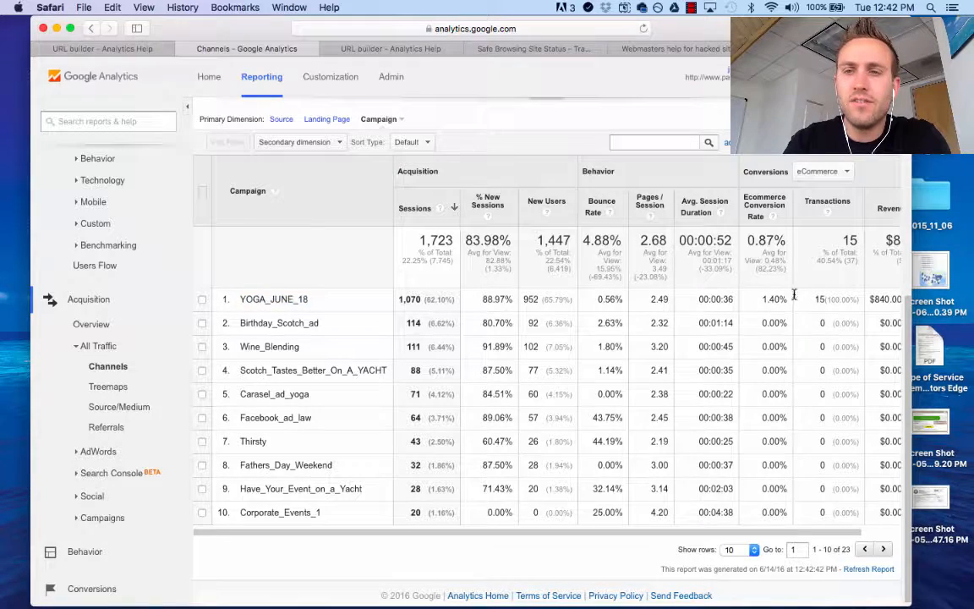
left_click_drag(815, 298, 830, 299)
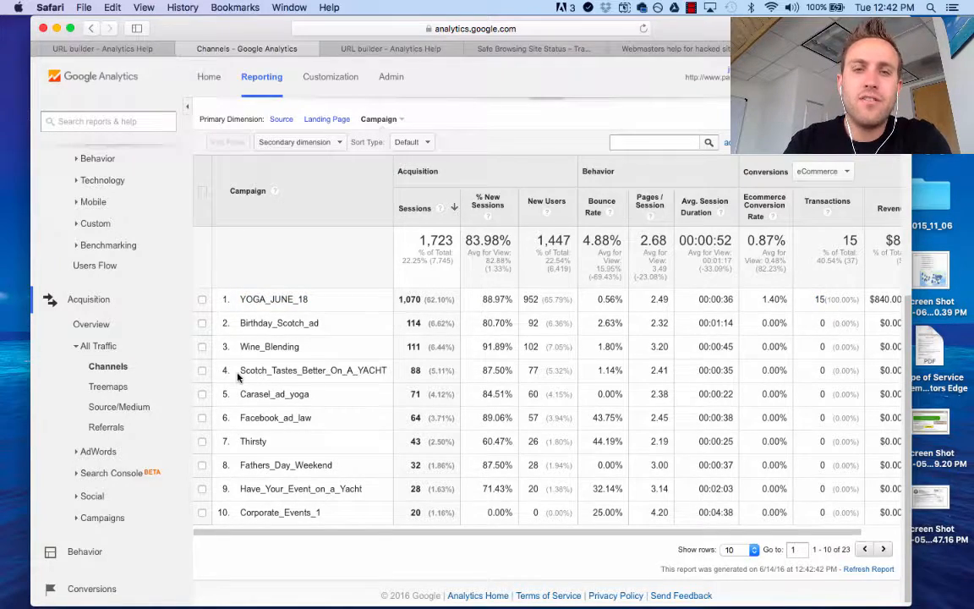
scroll(238, 378, "up", 5)
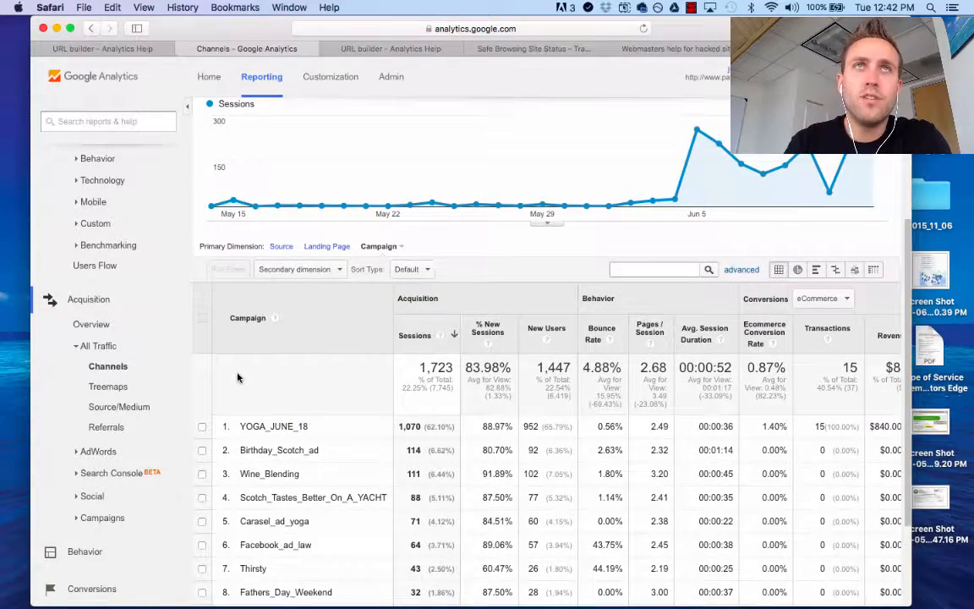
scroll(238, 377, "up", 1)
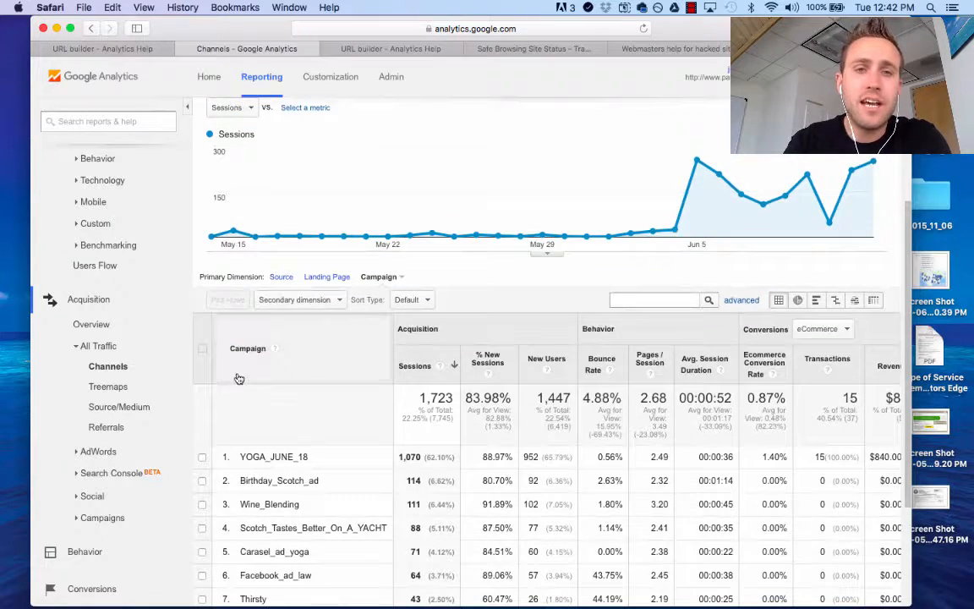
scroll(345, 454, "down", 5)
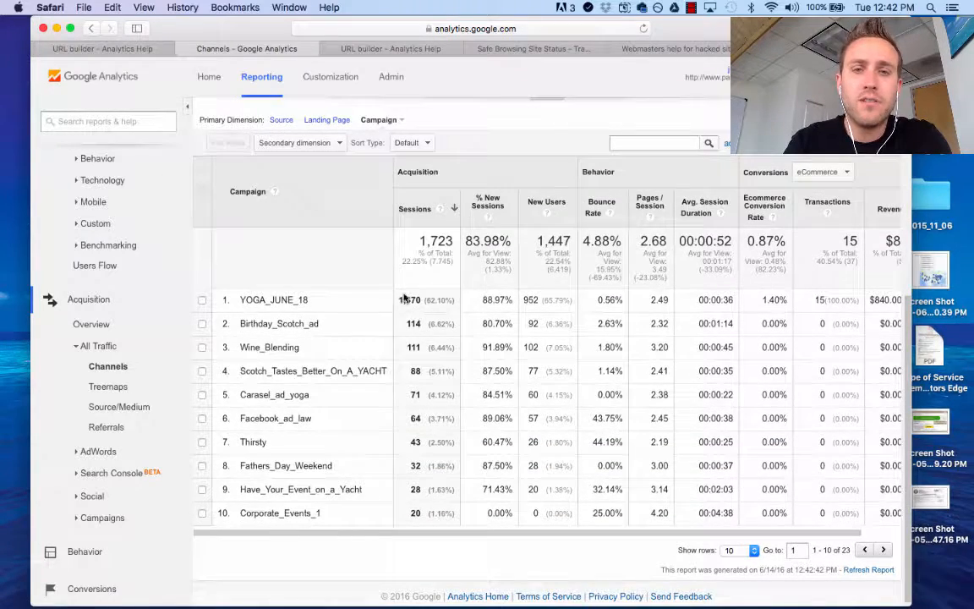
left_click_drag(398, 299, 456, 301)
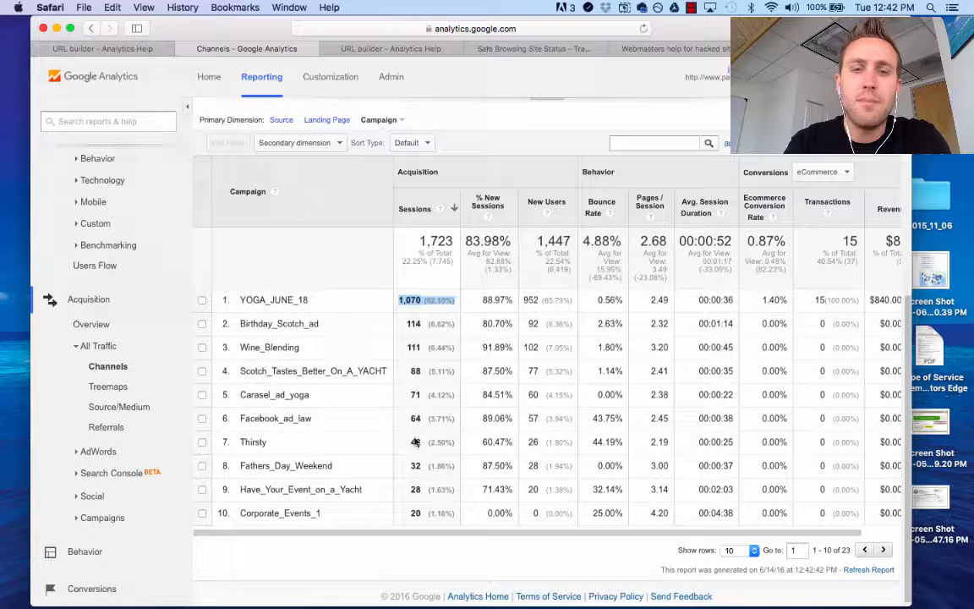
left_click(406, 298)
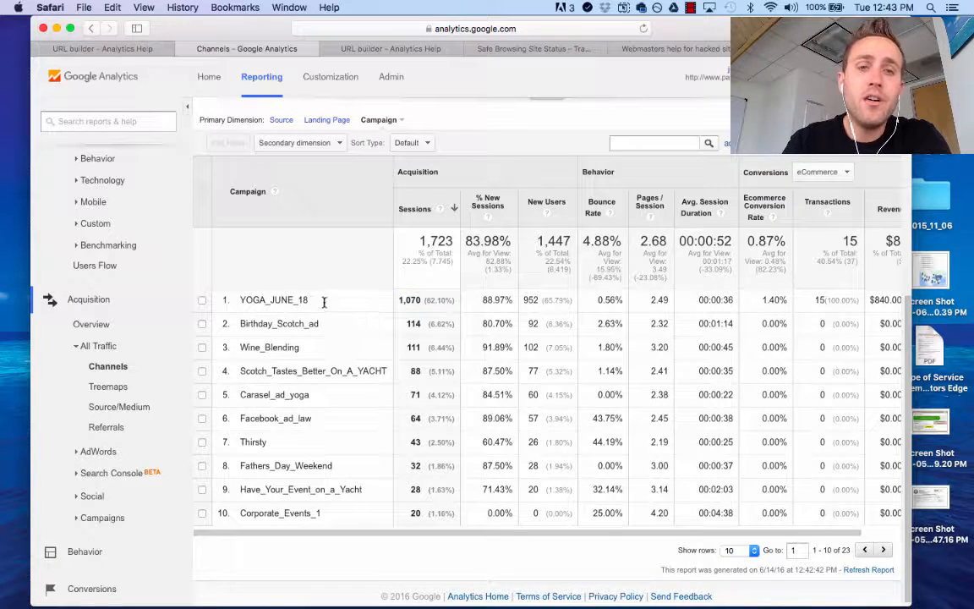
left_click_drag(221, 300, 899, 294)
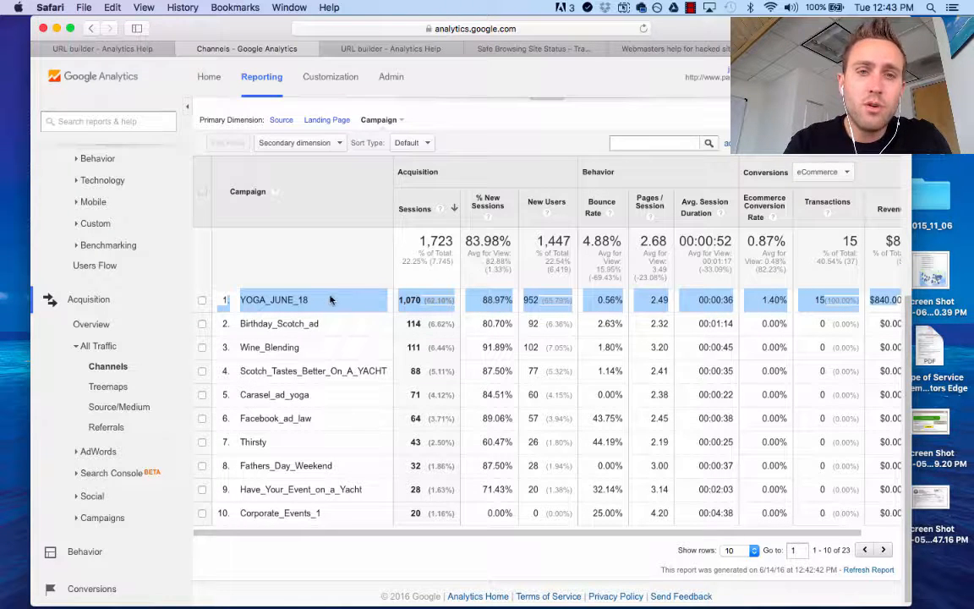
left_click(283, 308)
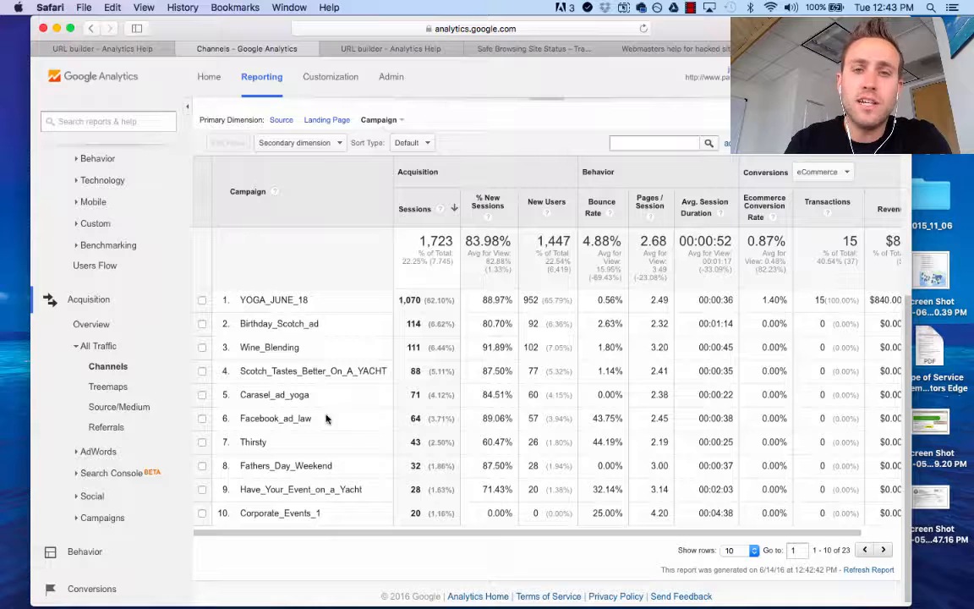
scroll(338, 397, "up", 5)
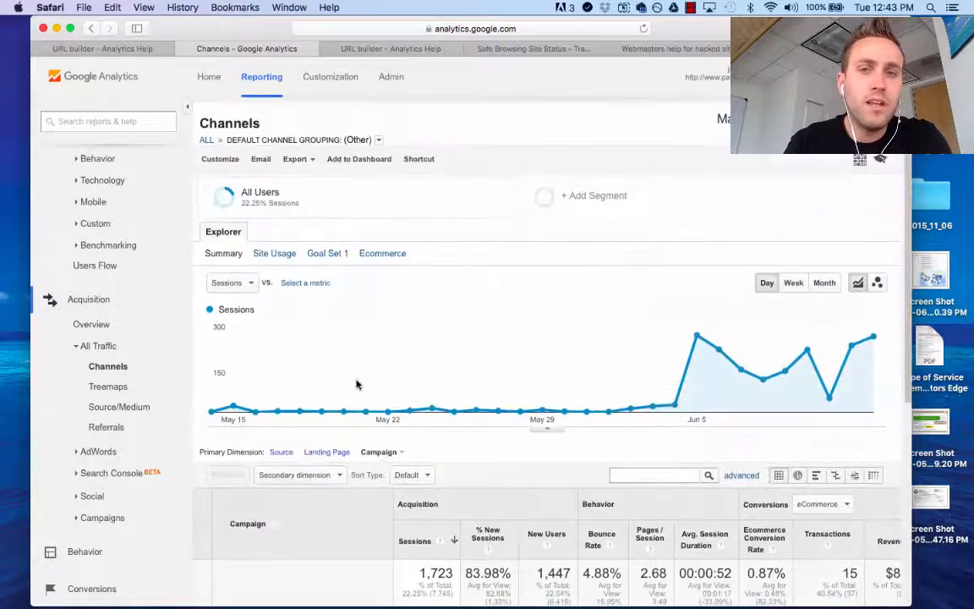